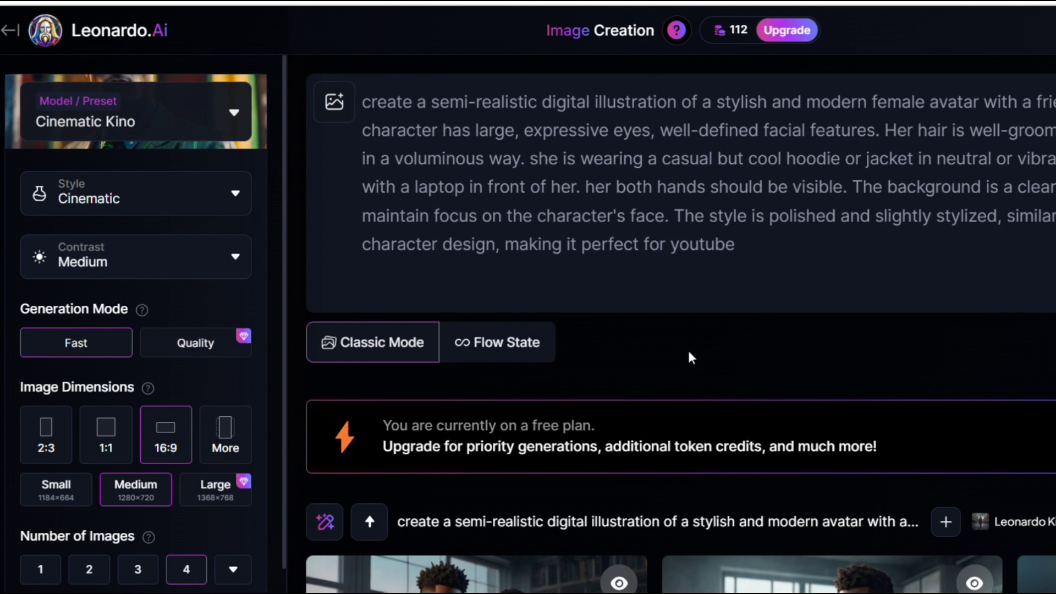
- Generate the images from the stylish female avatar prompt
key(Return)
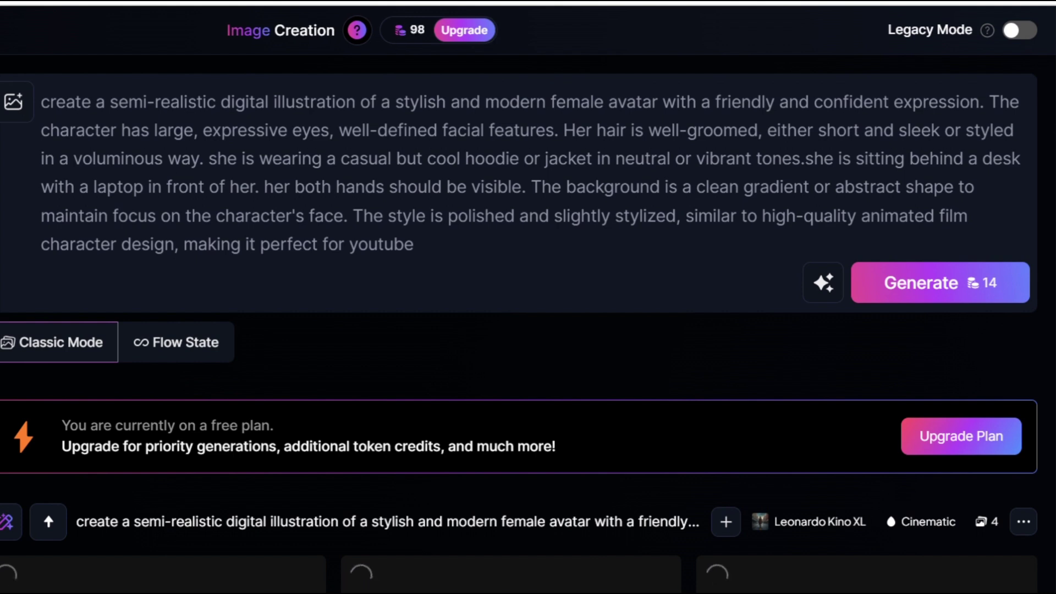
scroll(528, 324, down, 6)
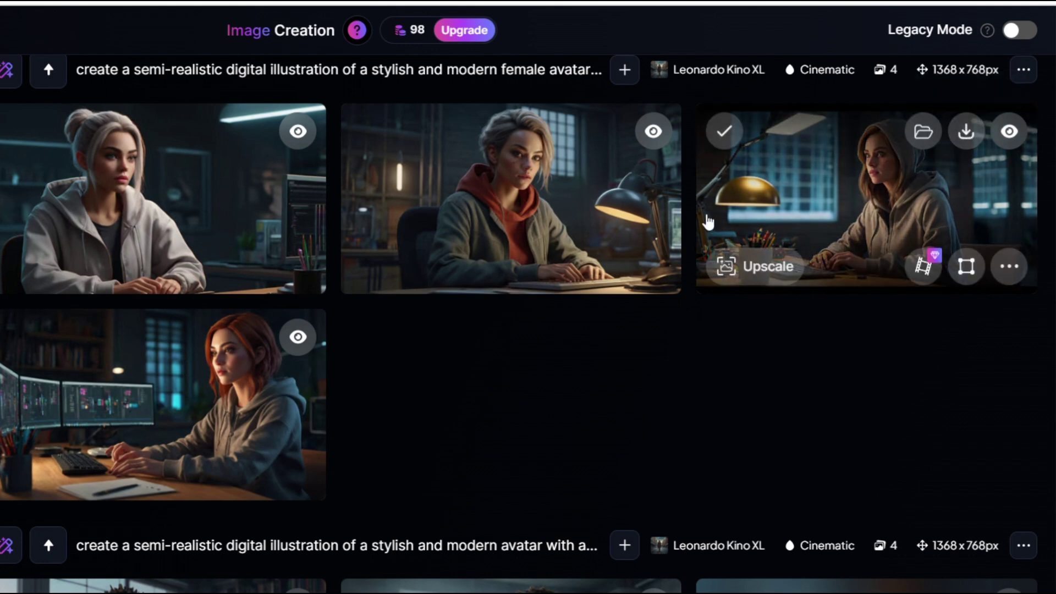
- Preview the generated images of the woman in the red hoodie and the woman with her hood up, and download the red-hoodie image
mouse_move(591, 203)
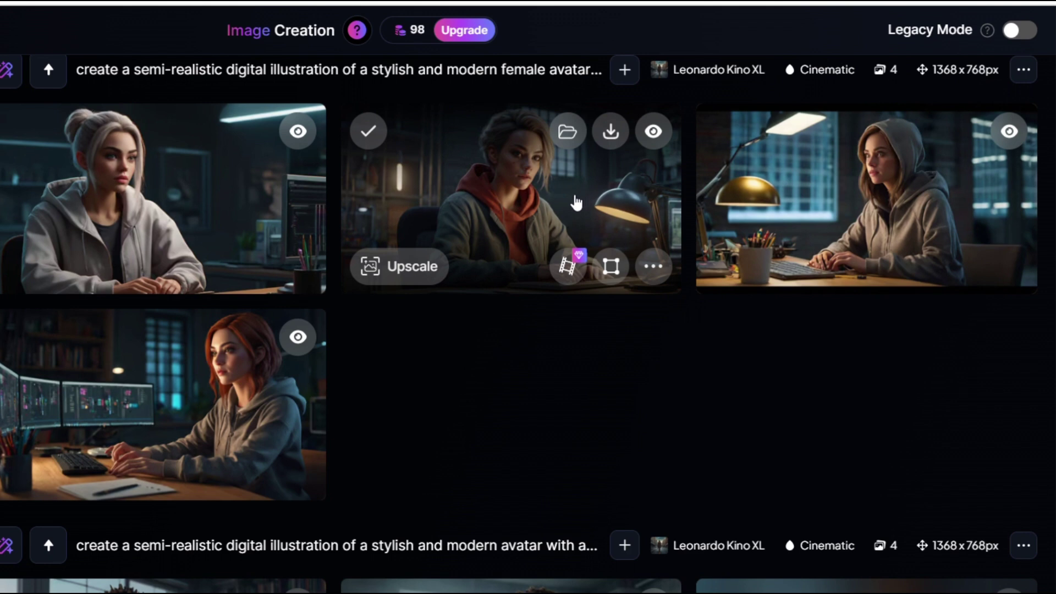
click(575, 197)
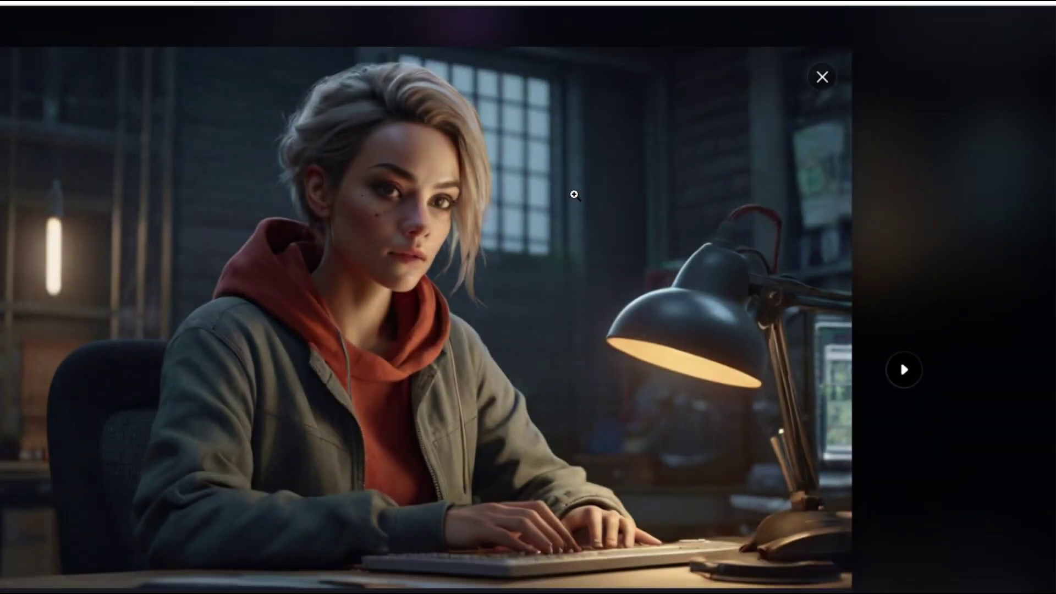
click(820, 87)
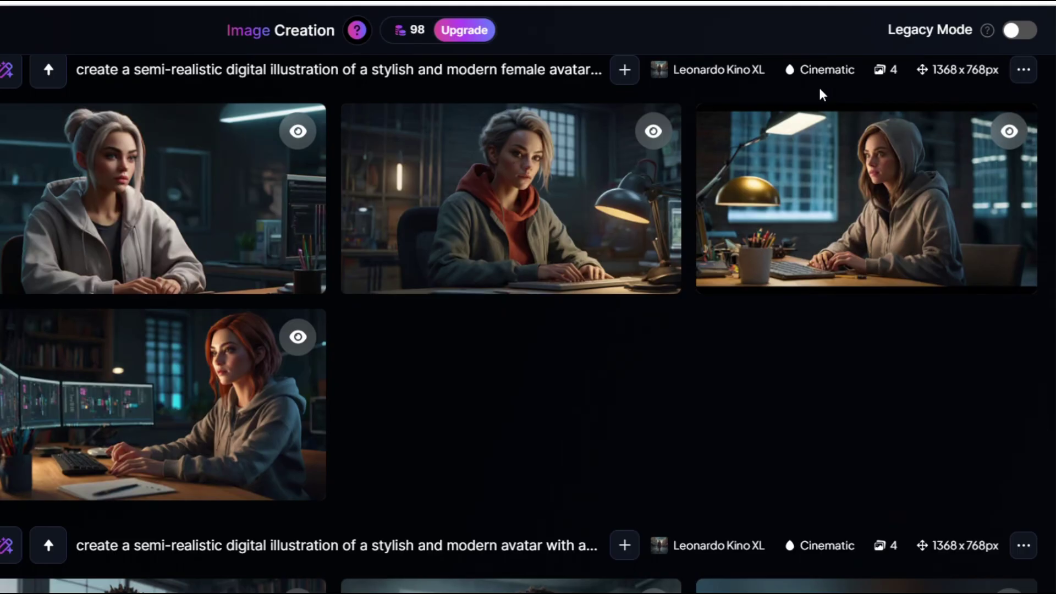
click(890, 186)
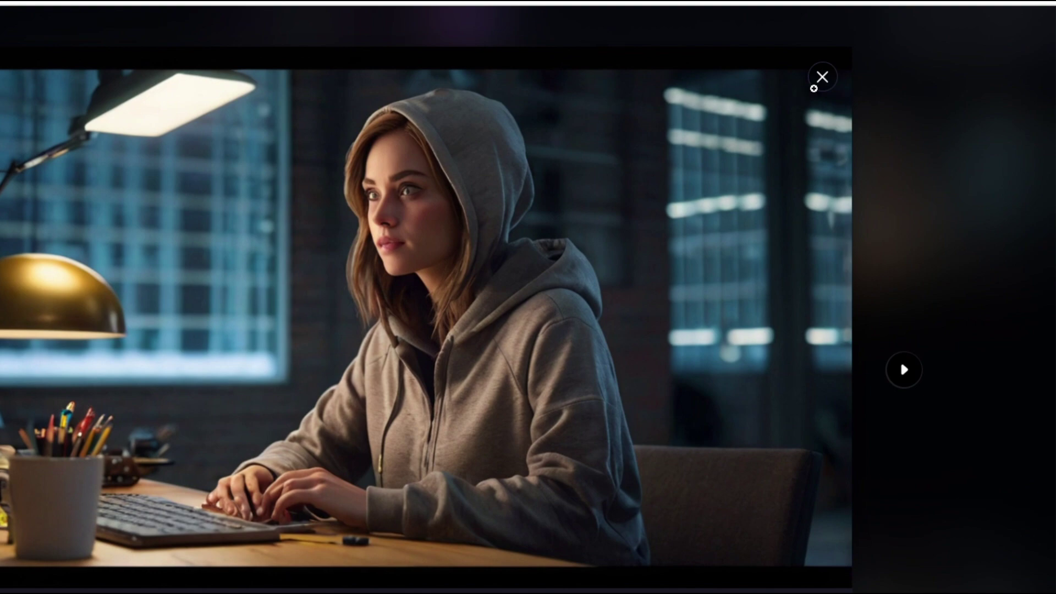
click(821, 84)
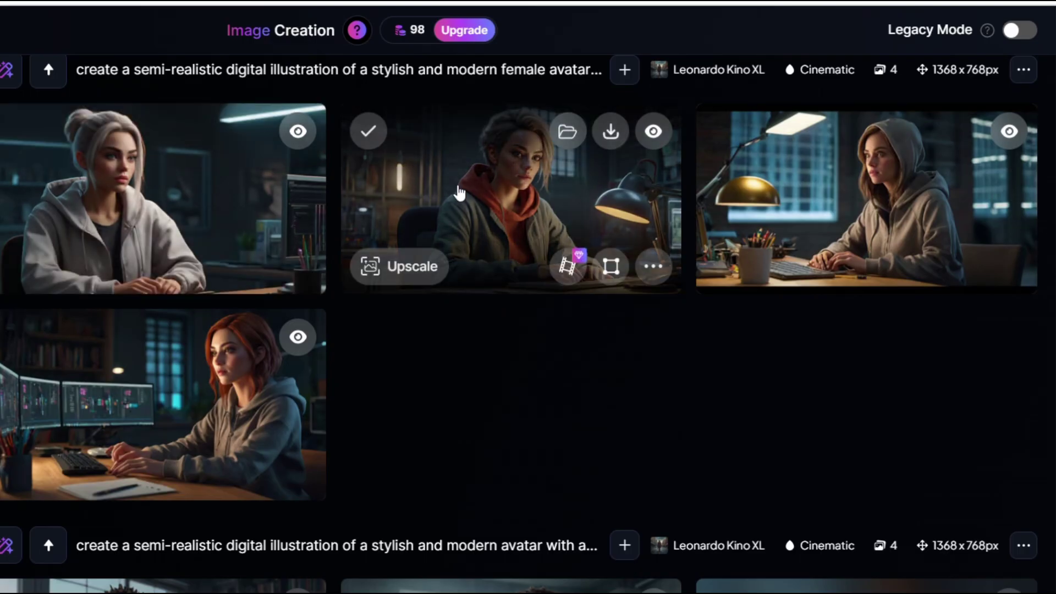
click(610, 132)
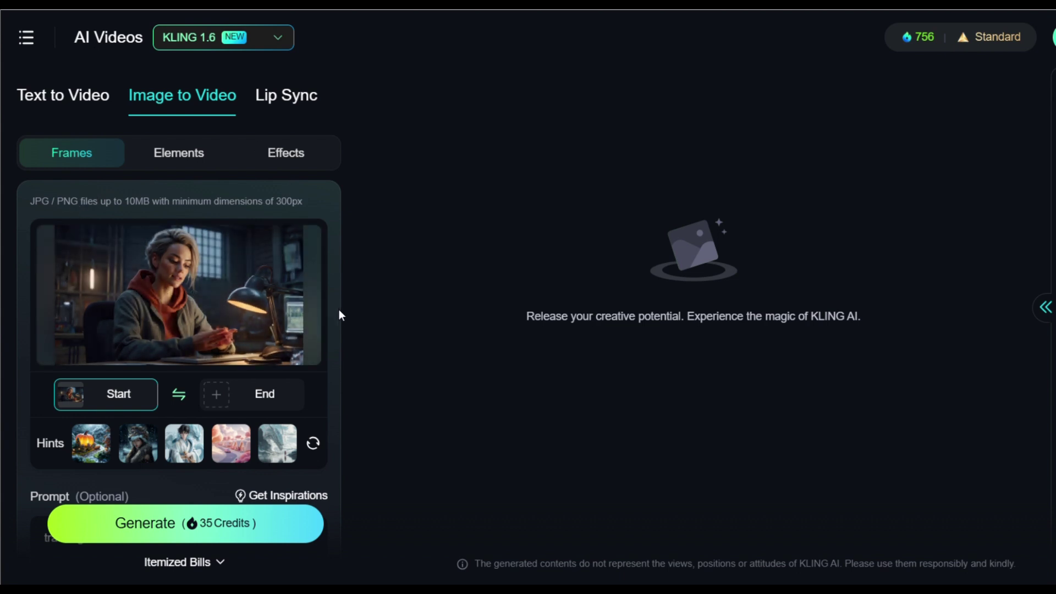
- Review the video settings and enter the negative prompt "blur, distortions, weird images, weird hands"
scroll(334, 310, down, 1)
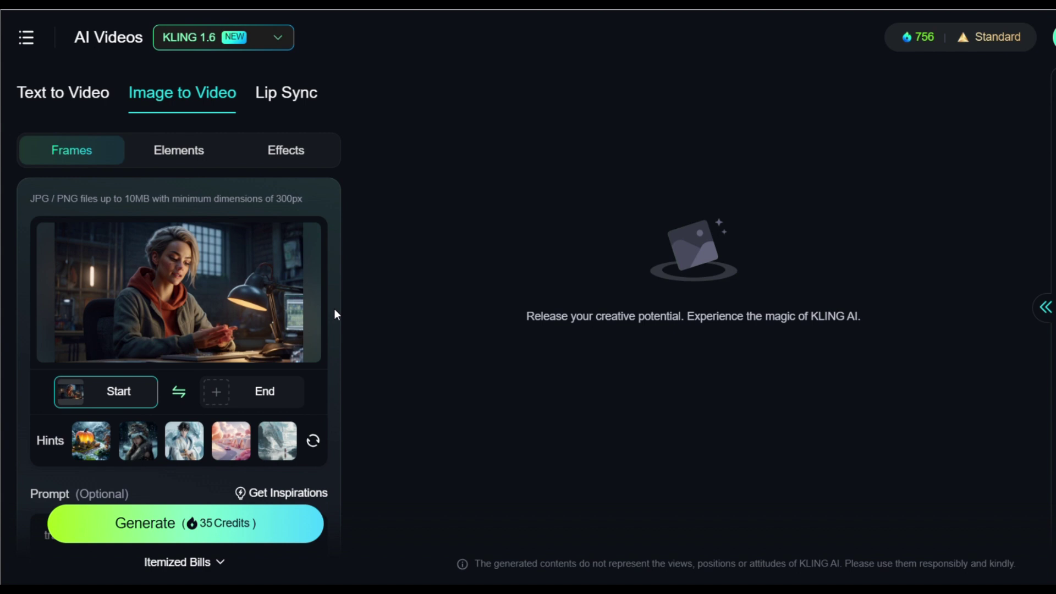
scroll(334, 314, down, 5)
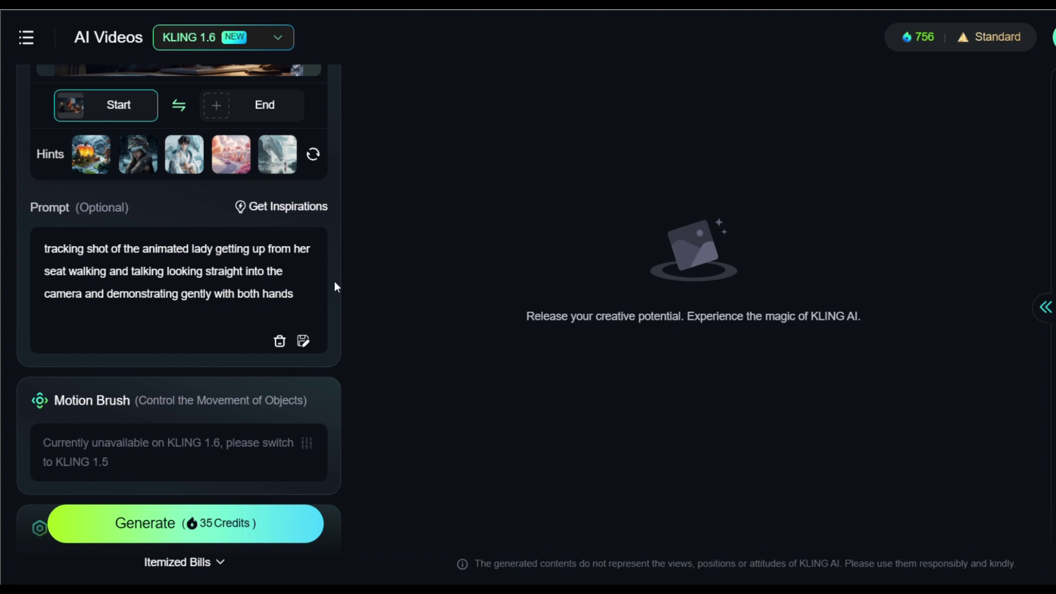
scroll(334, 284, down, 2)
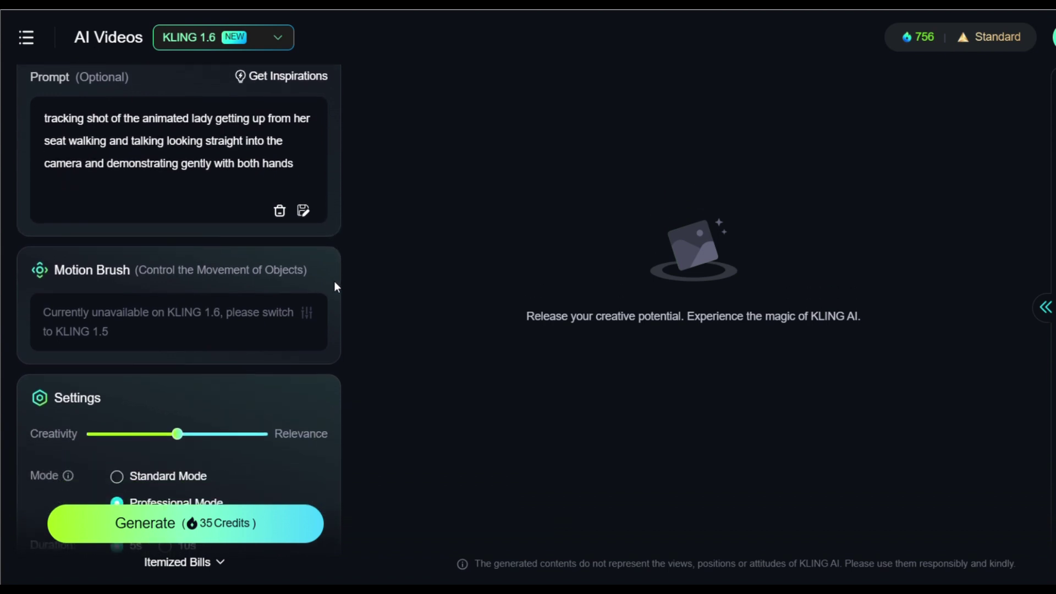
scroll(335, 283, down, 5)
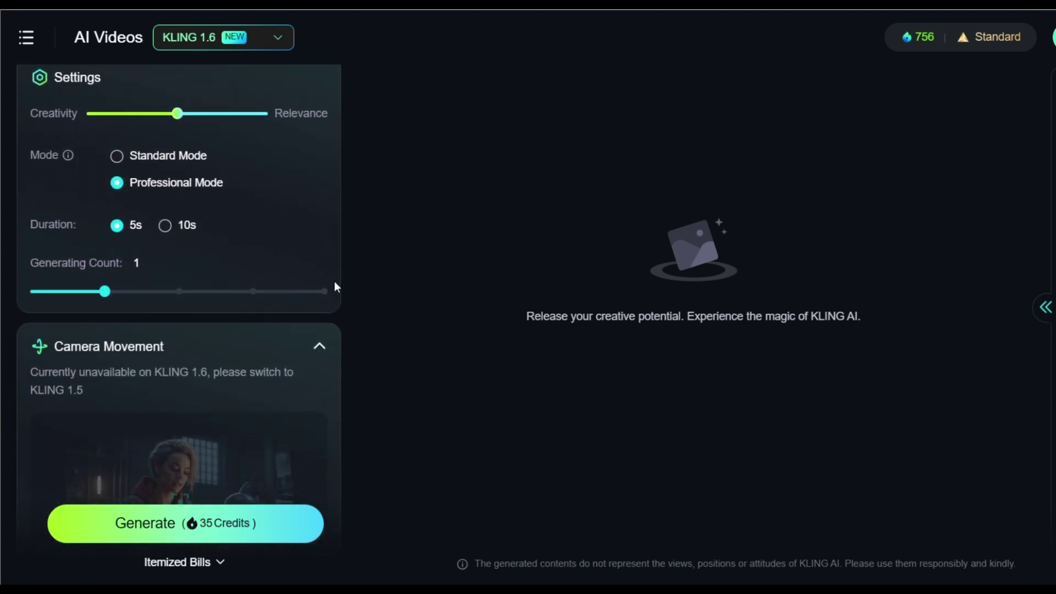
scroll(335, 284, down, 3)
scroll(335, 284, down, 4)
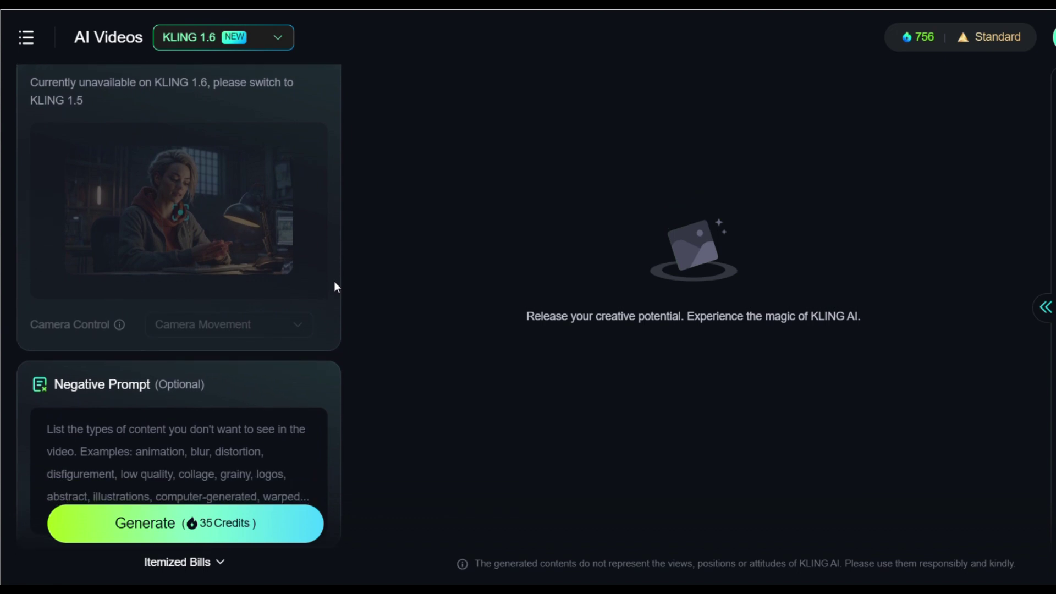
click(214, 396)
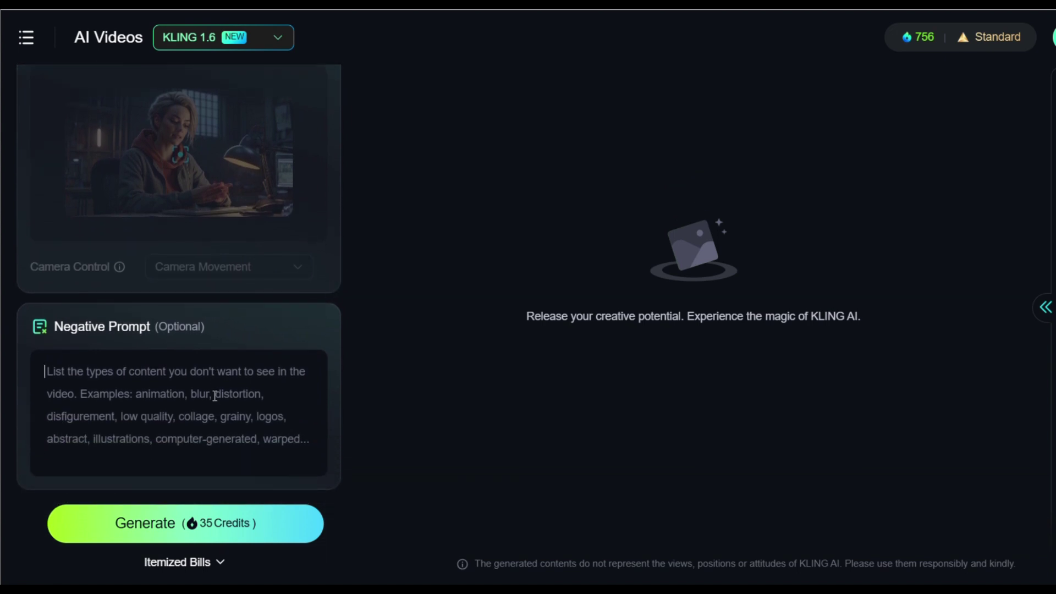
text(blur, di)
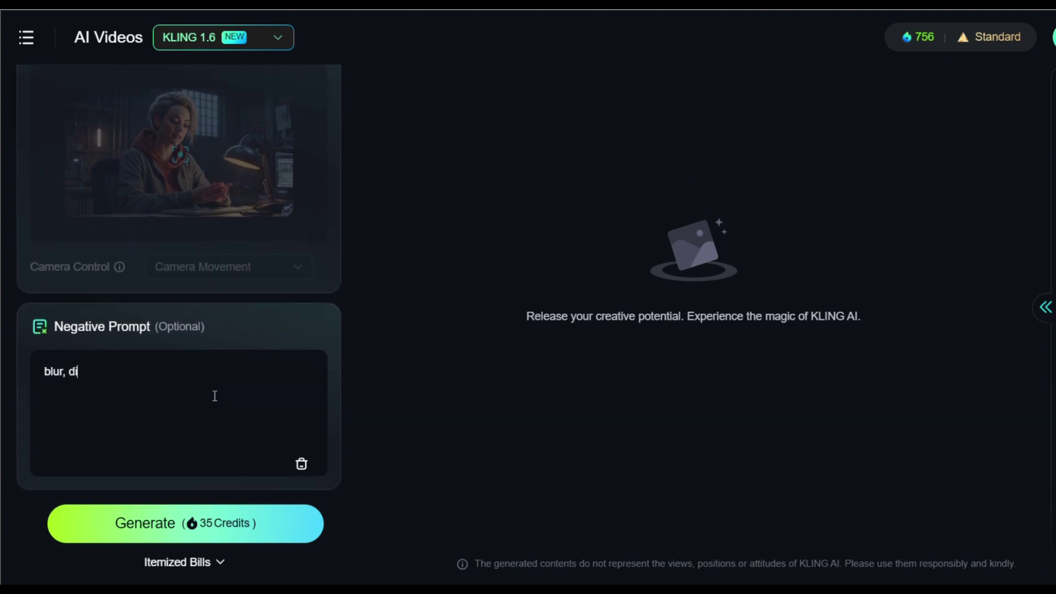
text(stortions, weird images)
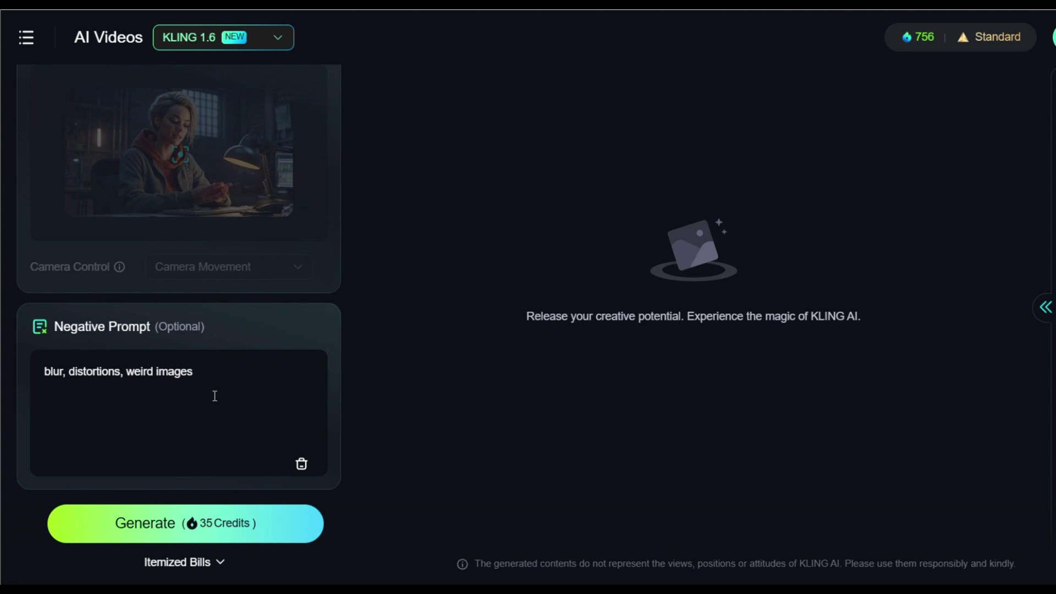
text(, weird hands)
- Generate the video and download it without the watermark
click(235, 520)
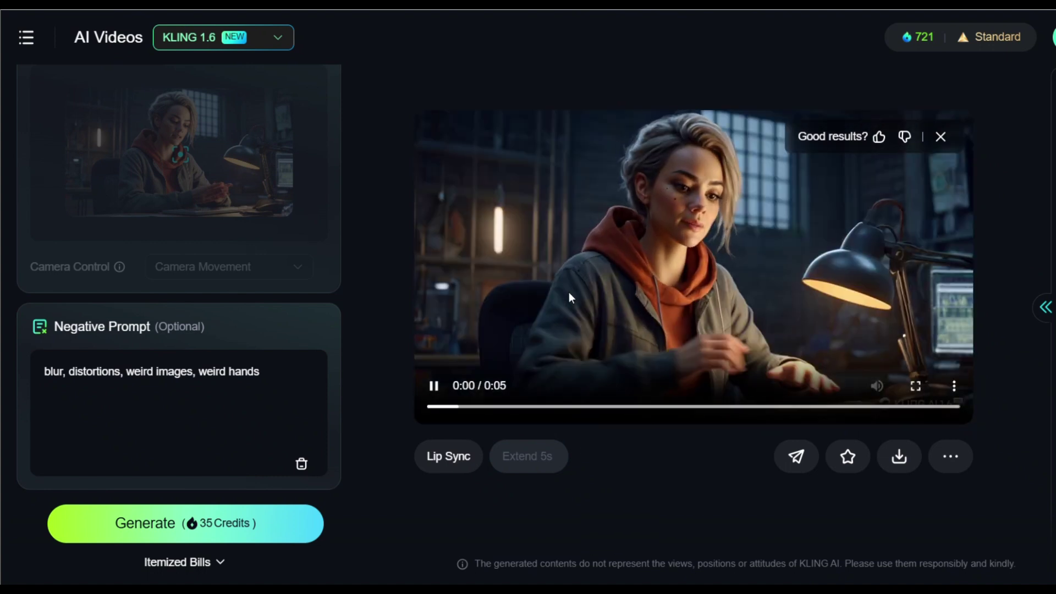
mouse_move(884, 456)
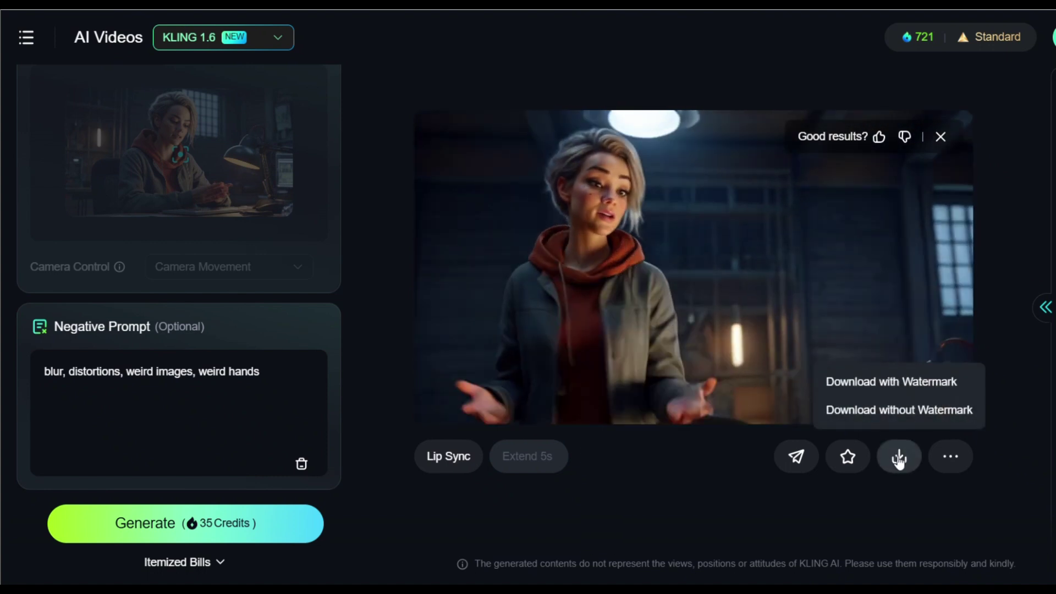
click(902, 410)
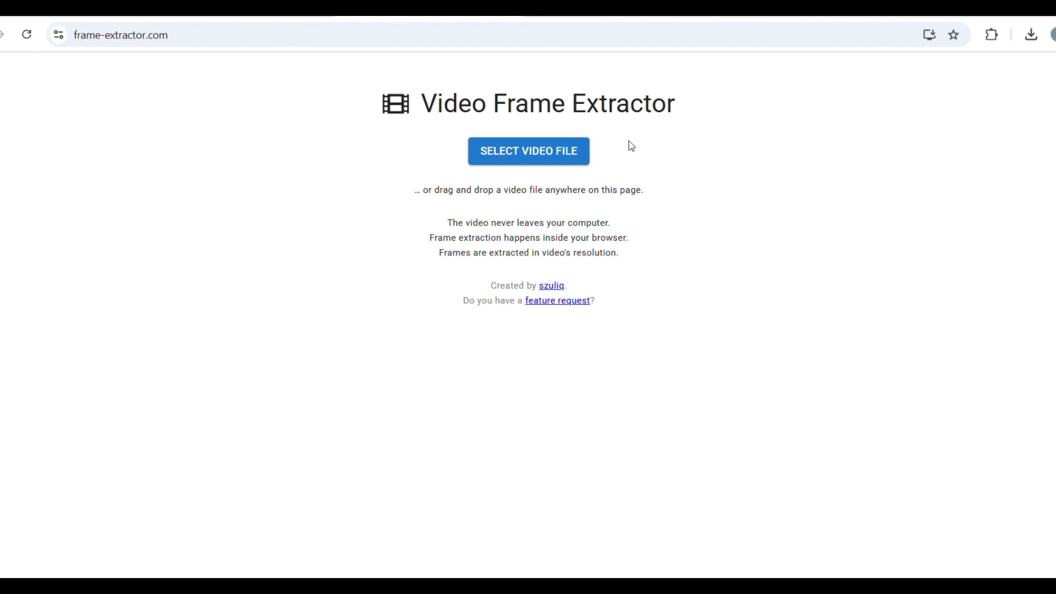
- Load the Professional_Mode static shot video of the girl talking into the frame extractor
click(566, 149)
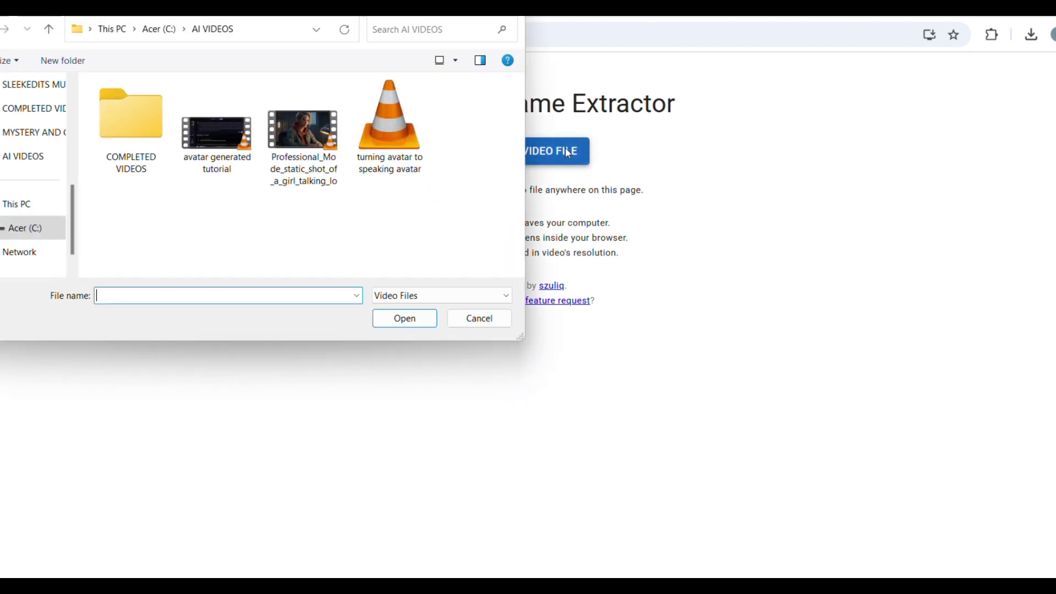
double_click(302, 132)
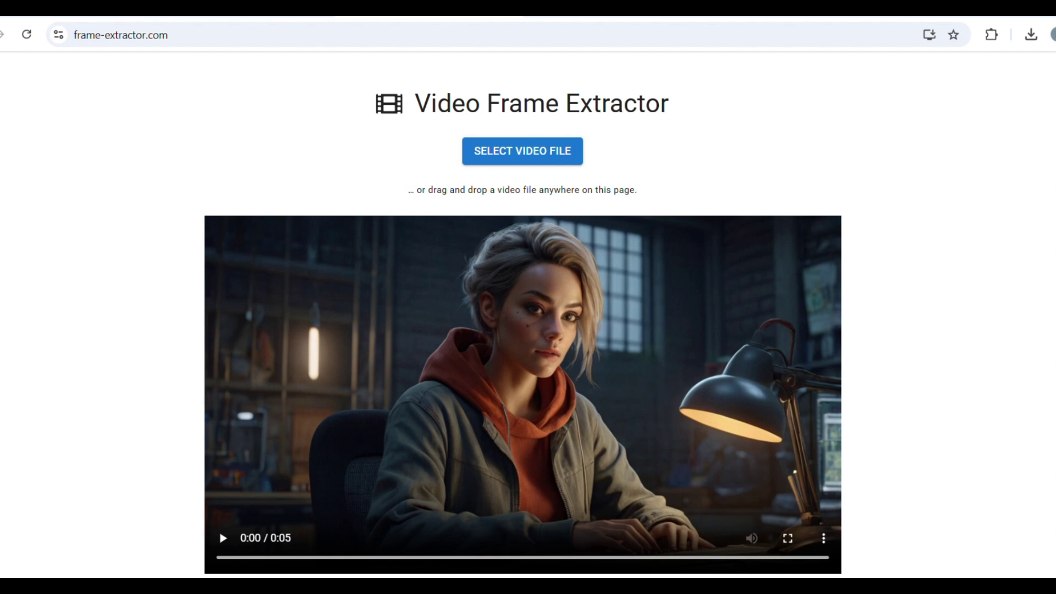
- Set the extraction start near the end of the video, at about 4.63 s, and extract frames with 10 requested at 100 ms spacing
scroll(523, 330, down, 4)
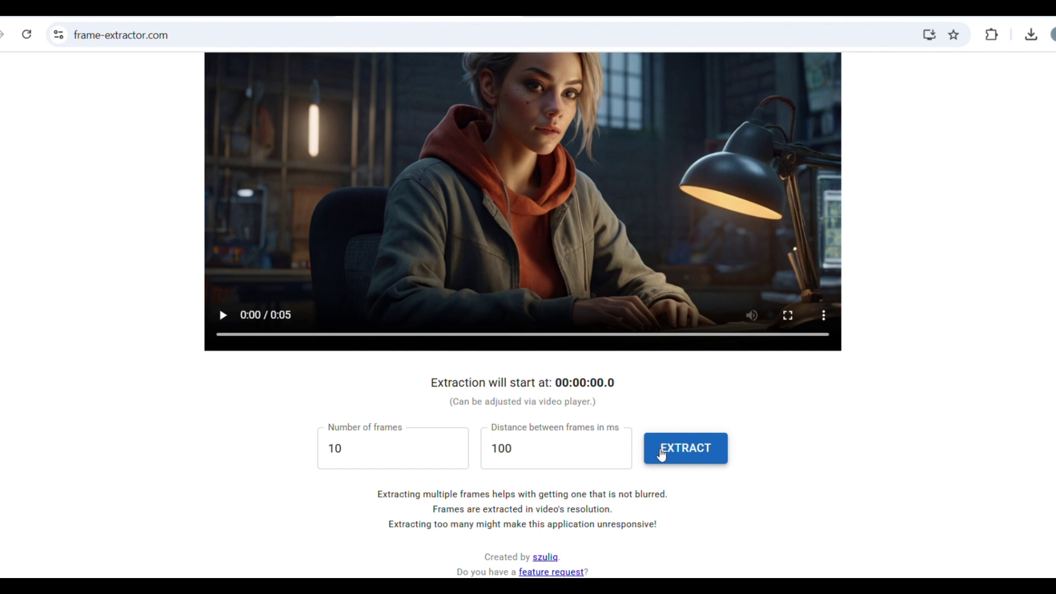
scroll(661, 454, up, 2)
drag(352, 452, 771, 476)
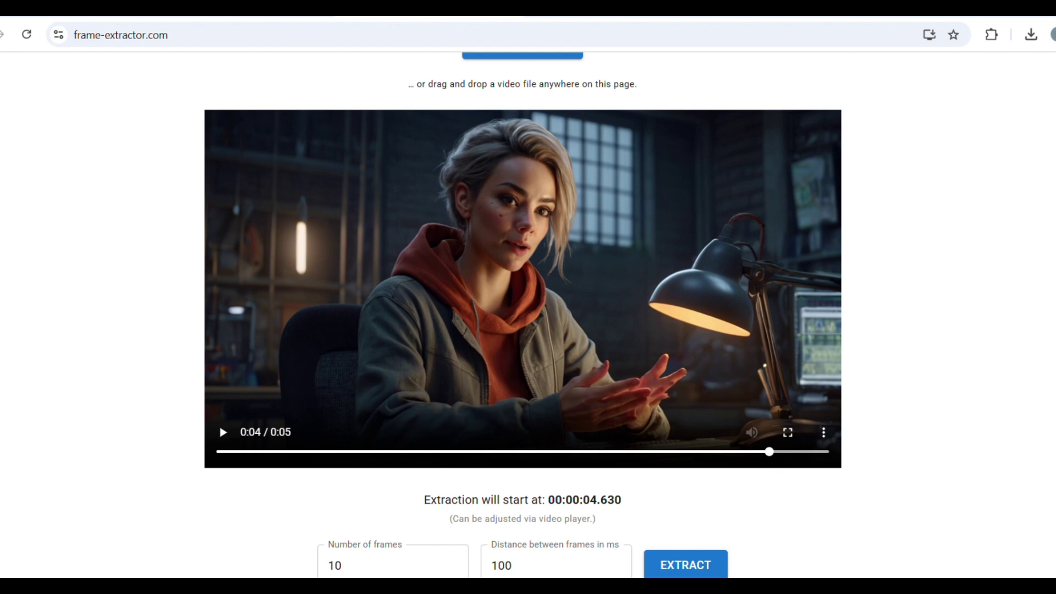
scroll(522, 314, down, 3)
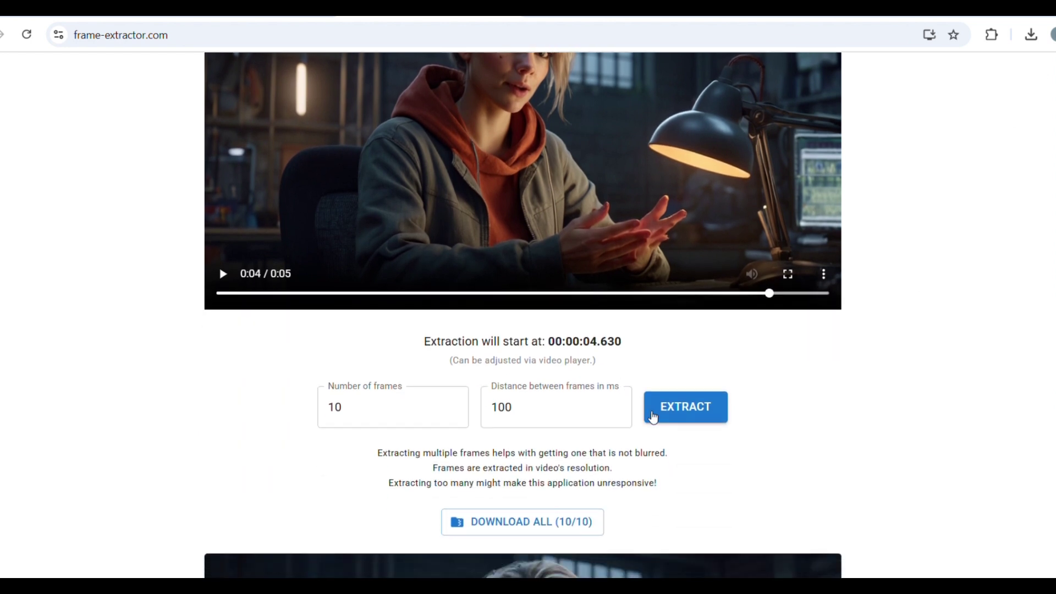
click(667, 420)
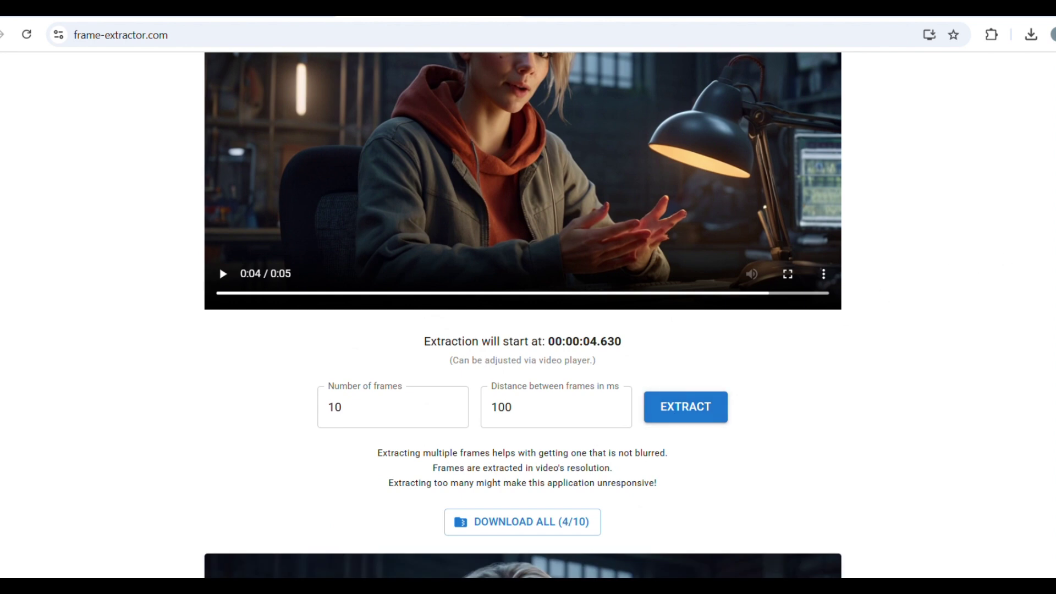
- Look through the extracted frames and download the last one, frame #4, as a PNG named "last frame extracted"
scroll(522, 313, down, 5)
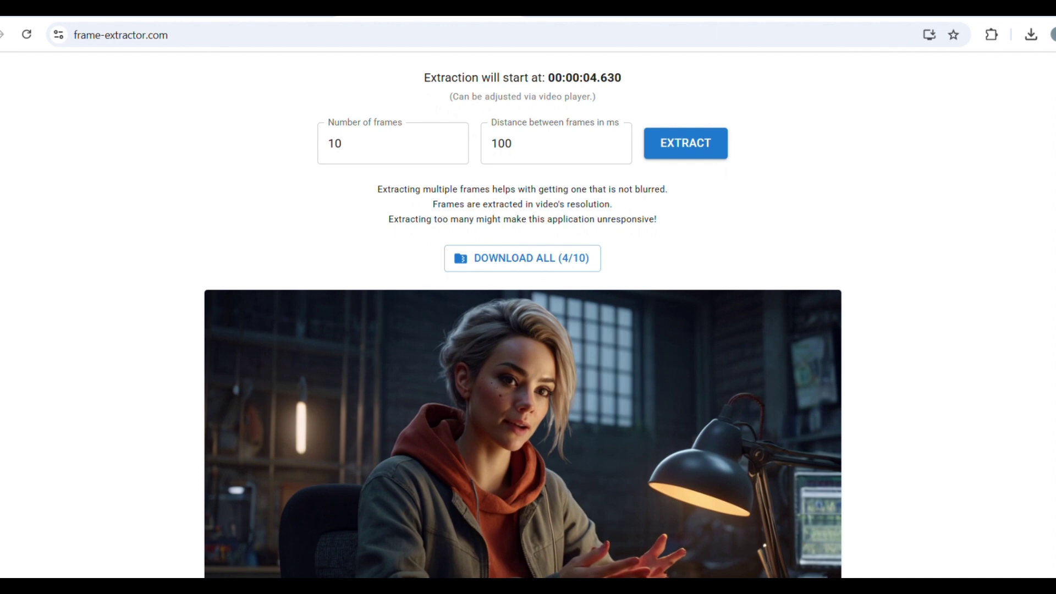
scroll(1045, 499, down, 15)
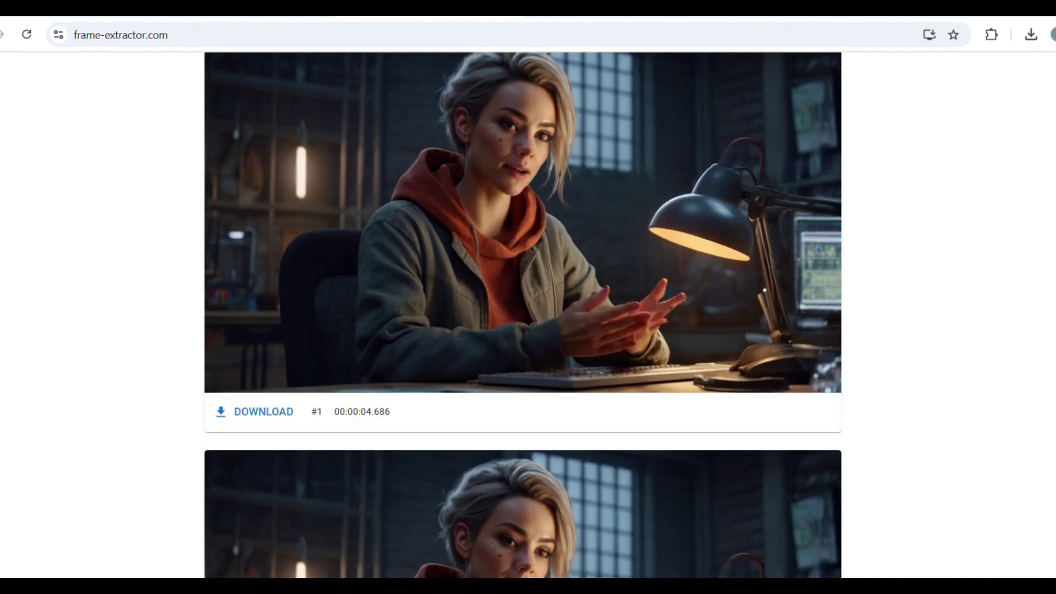
scroll(1045, 499, down, 3)
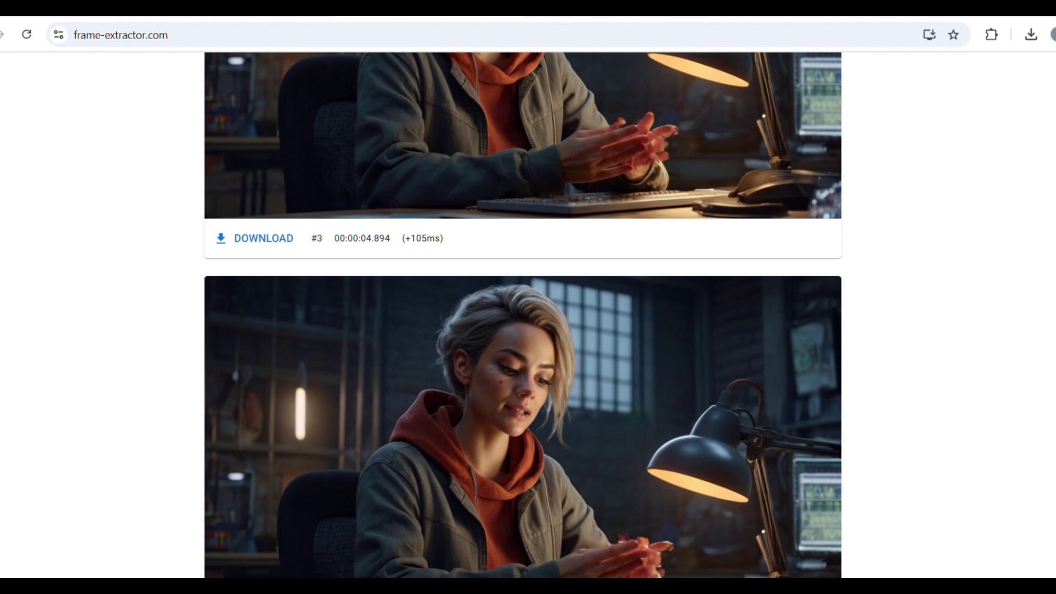
scroll(523, 315, down, 3)
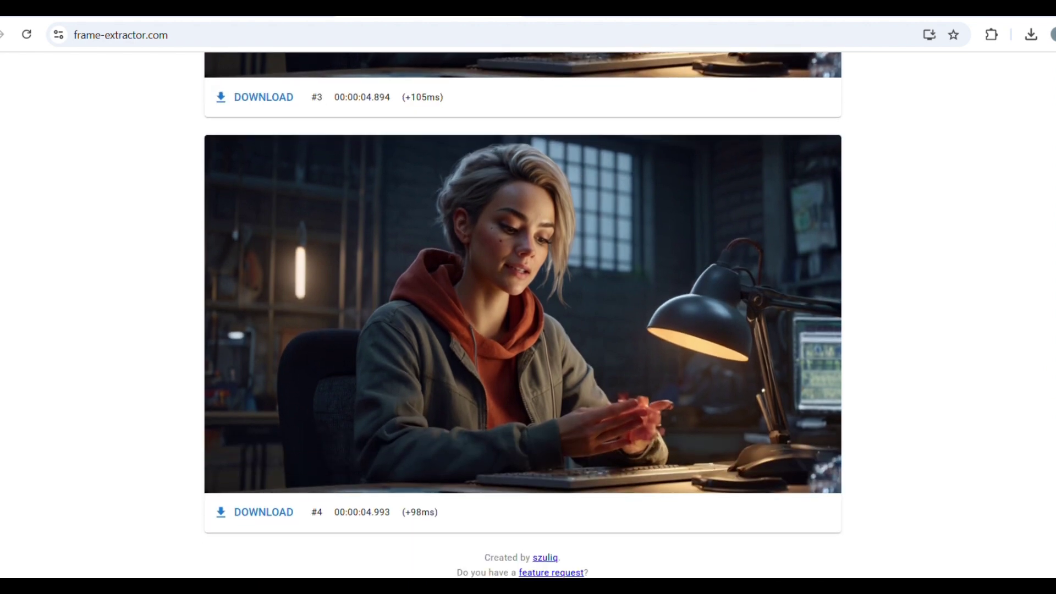
scroll(1034, 352, up, 20)
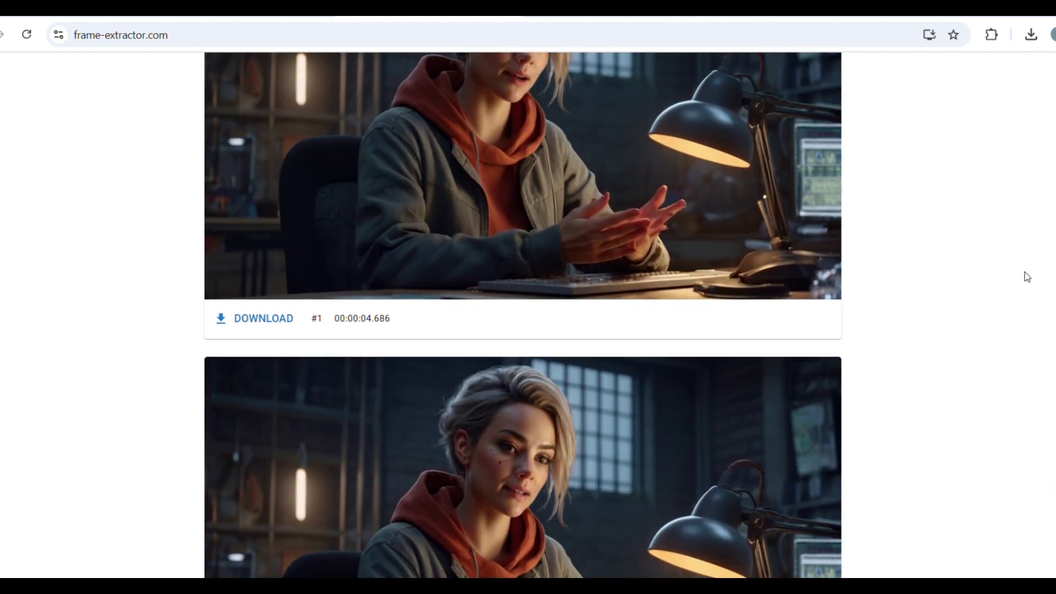
scroll(1025, 276, down, 20)
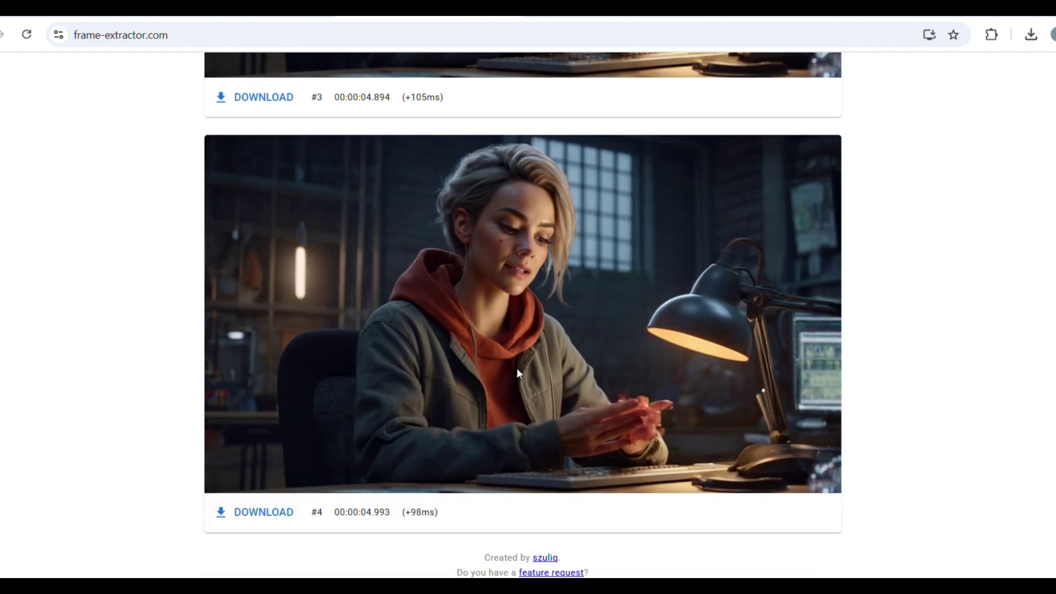
text(frame)
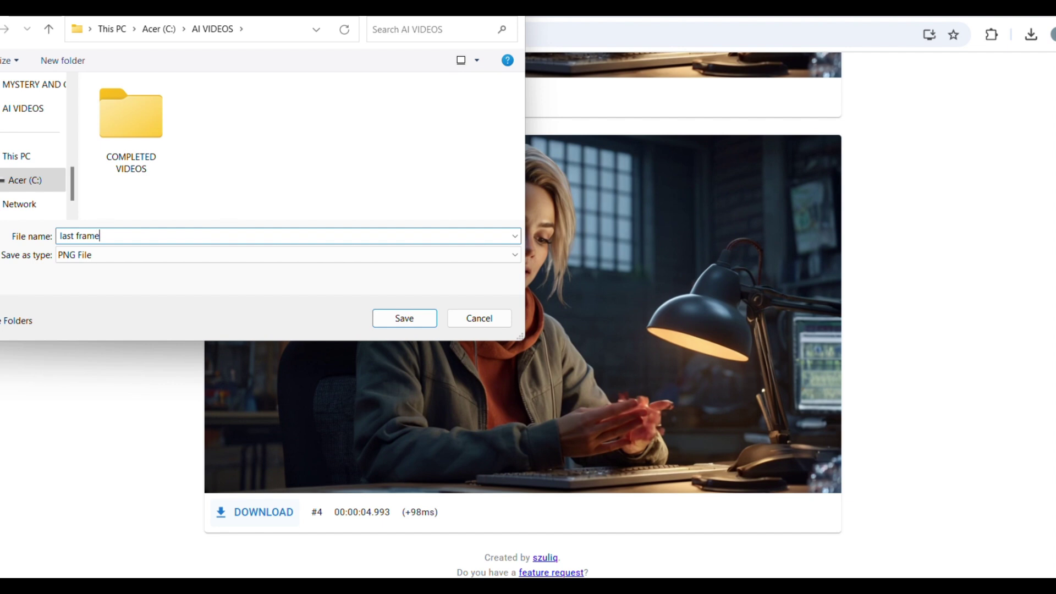
text( extracted)
key(Return)
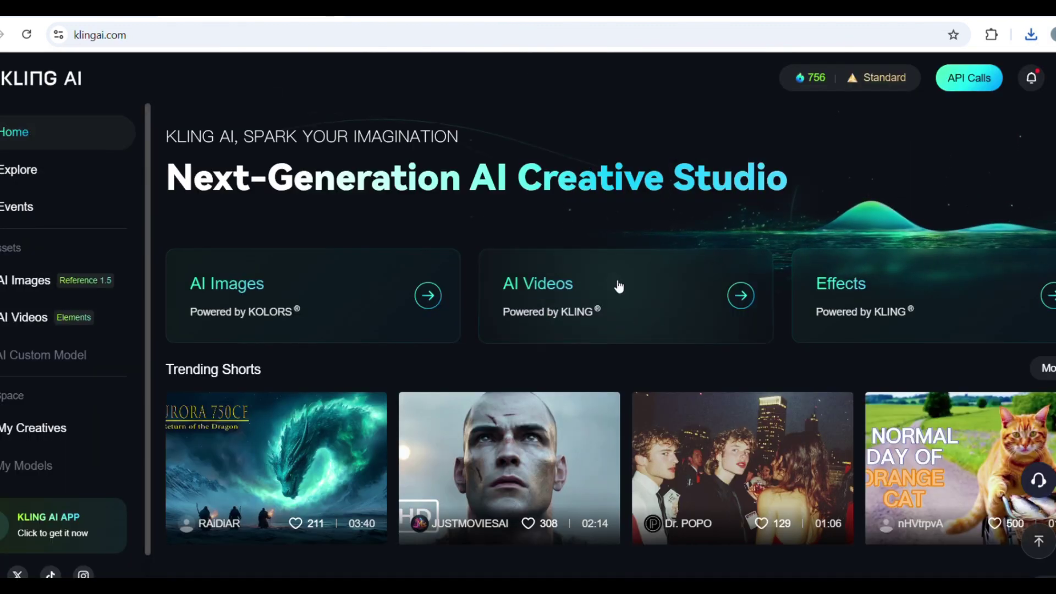
- Switch to Kling AI's image-to-video and enter a tracking-shot prompt of the animated lady getting up, walking and talking into the camera with gentle hand gestures
click(618, 285)
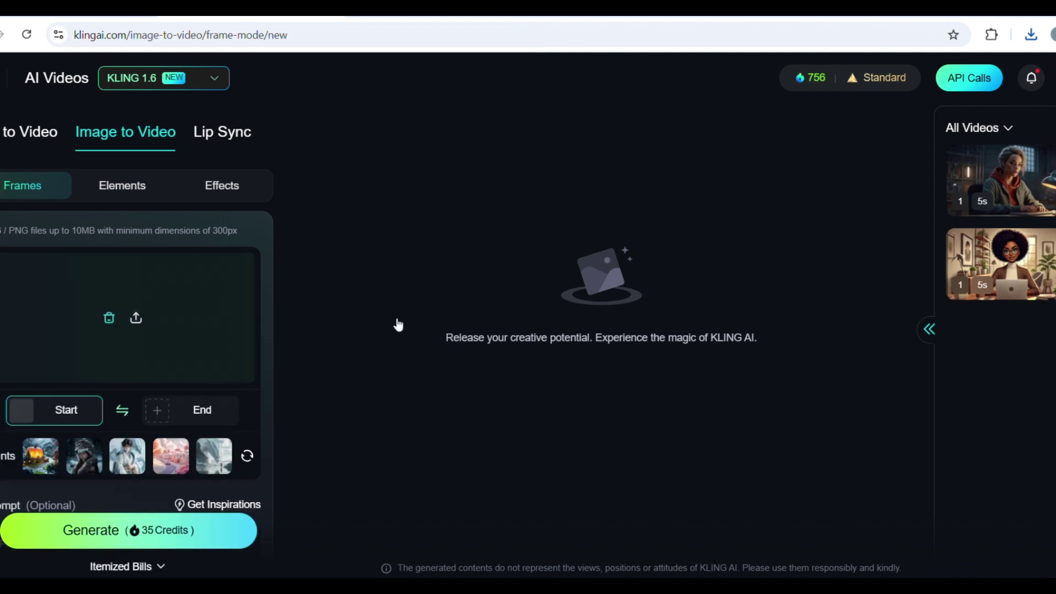
scroll(138, 357, down, 2)
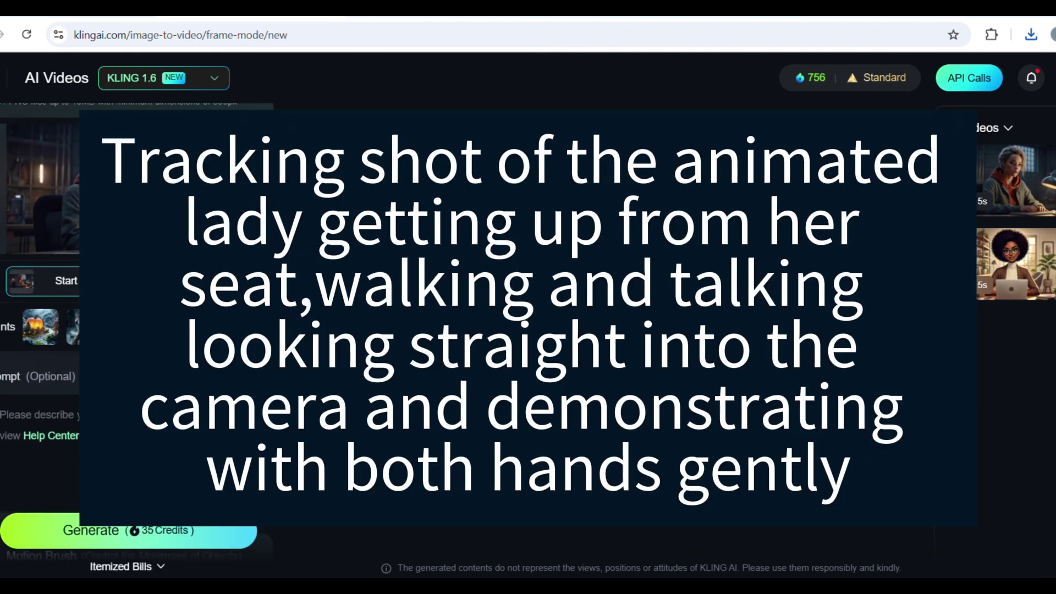
scroll(137, 330, down, 2)
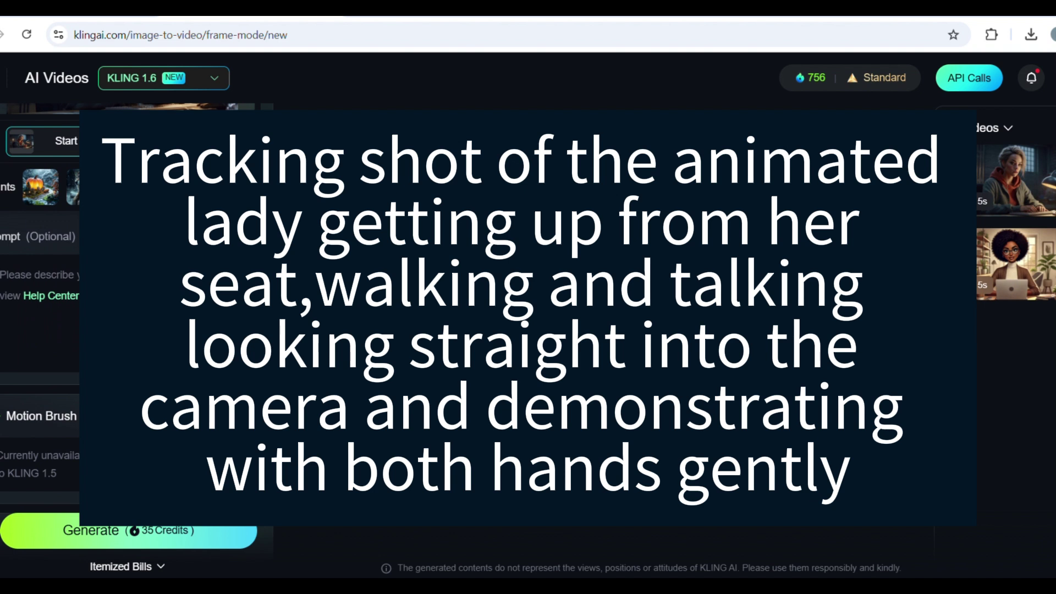
text(Tr)
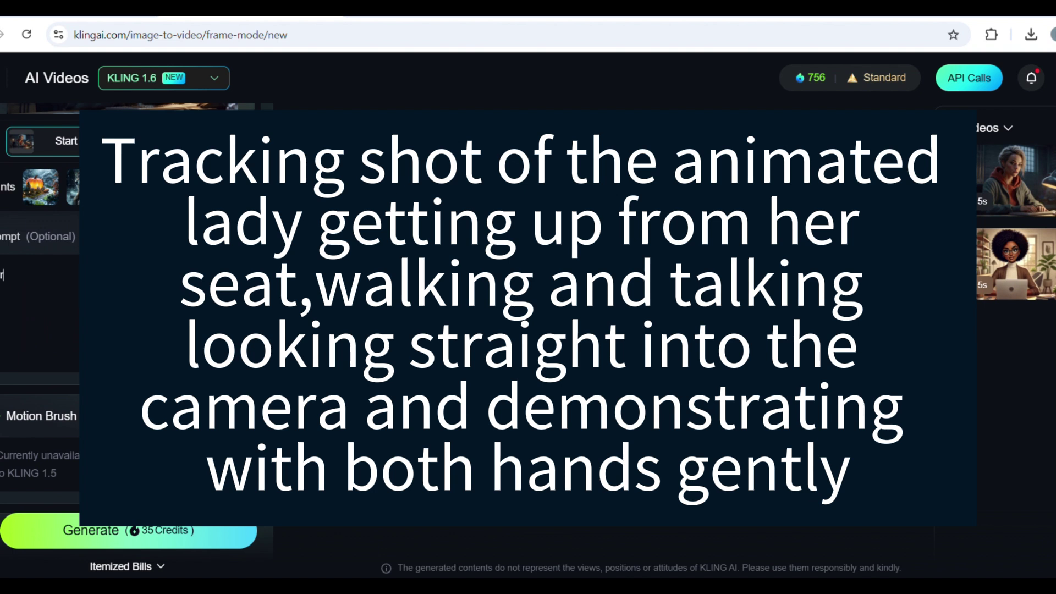
text(acking shot)
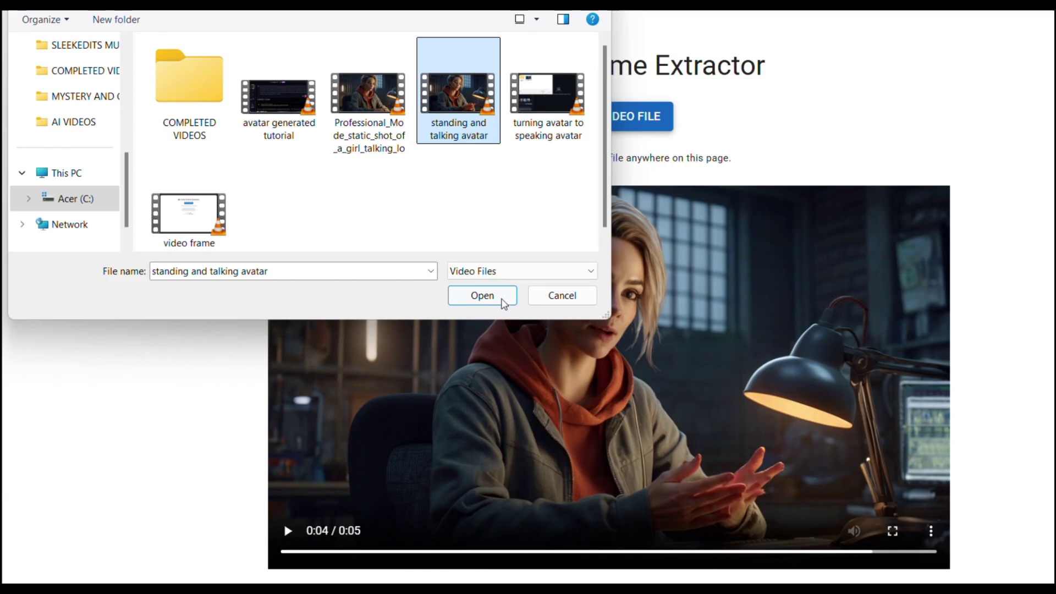
- Load the "standing and talking avatar" video into the frame extractor and extract 10 frames at 100 ms spacing, starting at 4.731 s
click(482, 296)
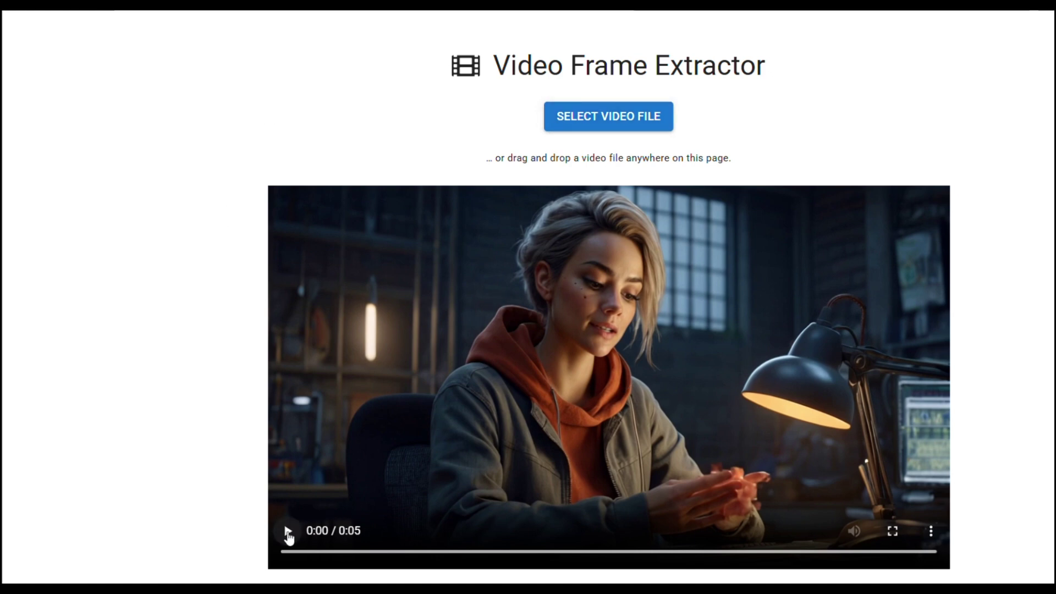
click(287, 531)
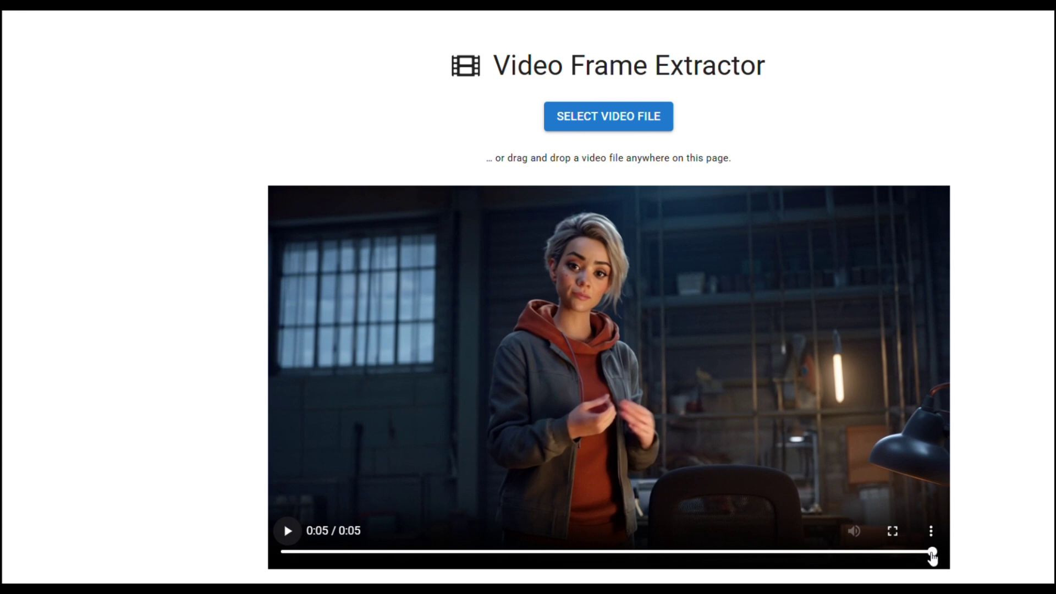
drag(933, 553, 886, 553)
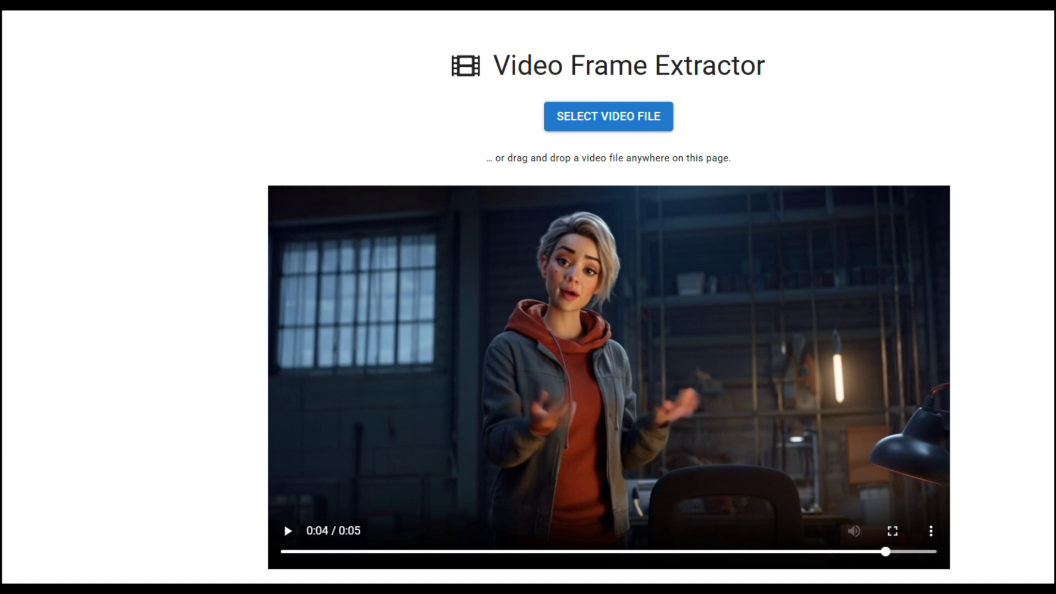
scroll(1030, 244, down, 9)
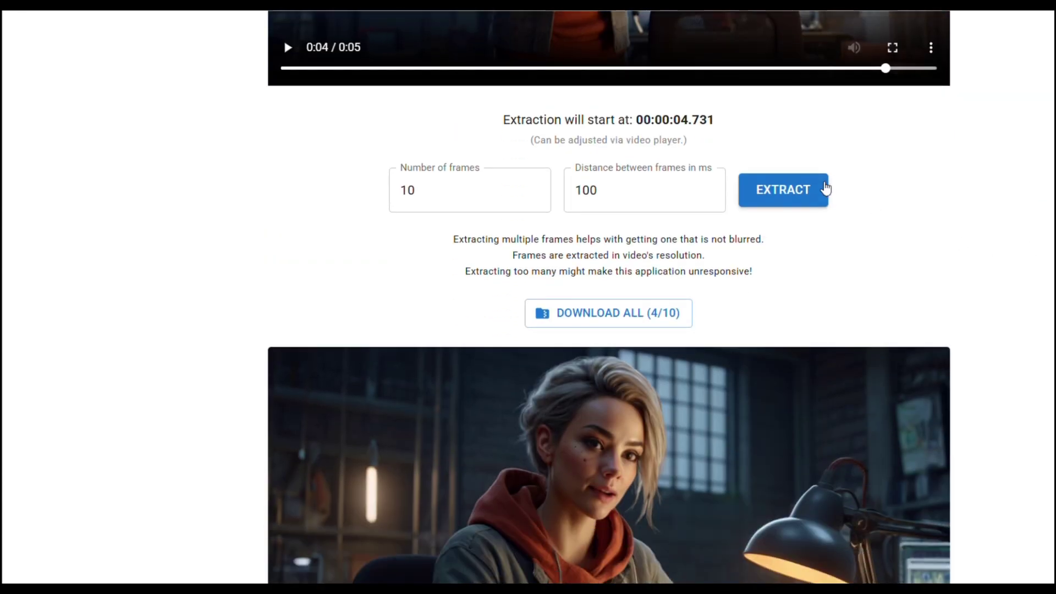
click(825, 188)
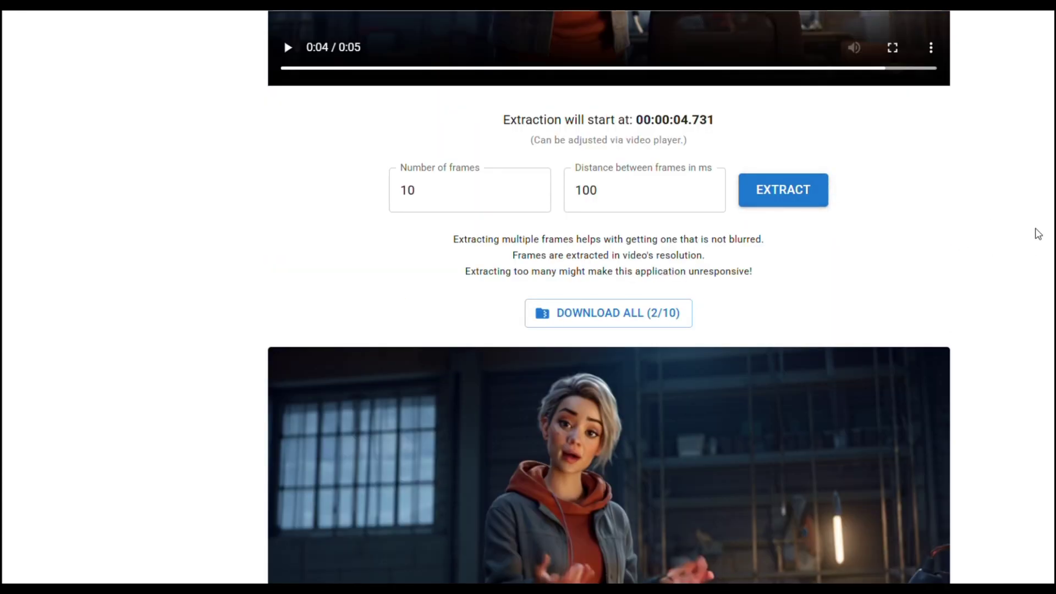
- Download the last extracted frame, #3, as a PNG named "standing frame last frame"
scroll(609, 297, down, 20)
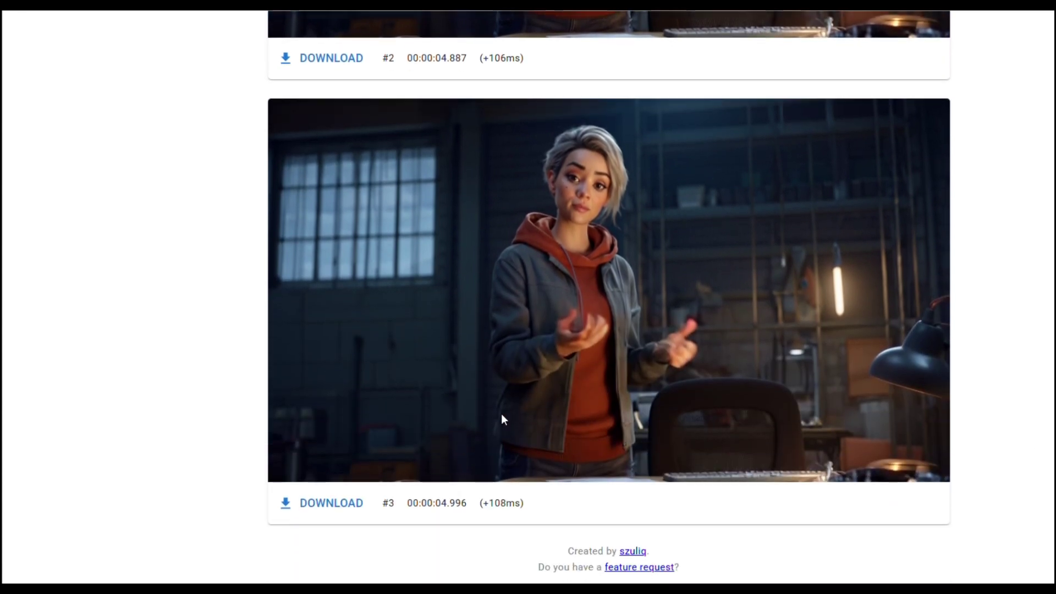
click(307, 512)
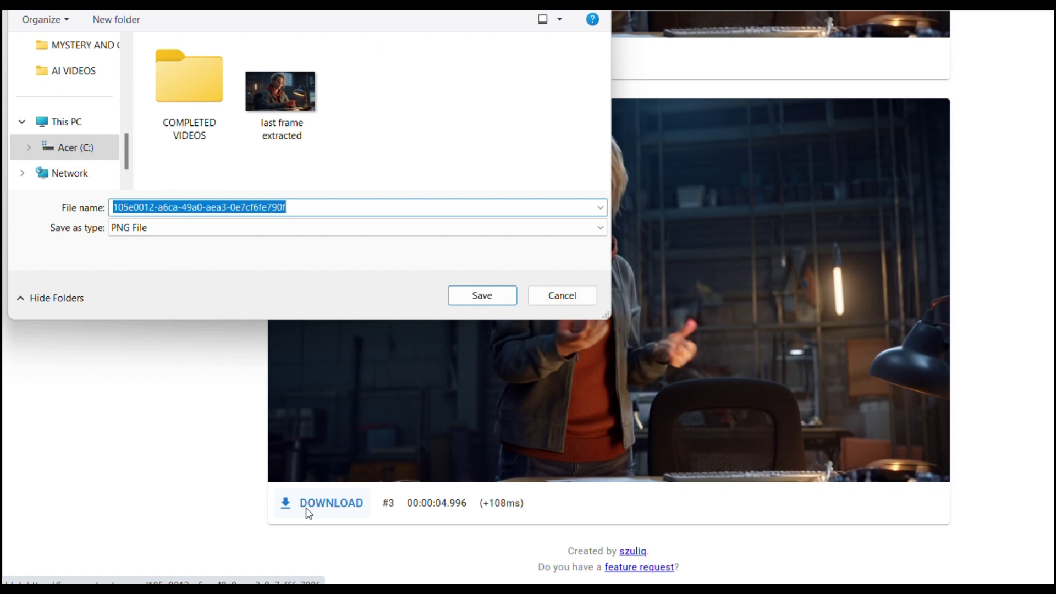
text(standing f)
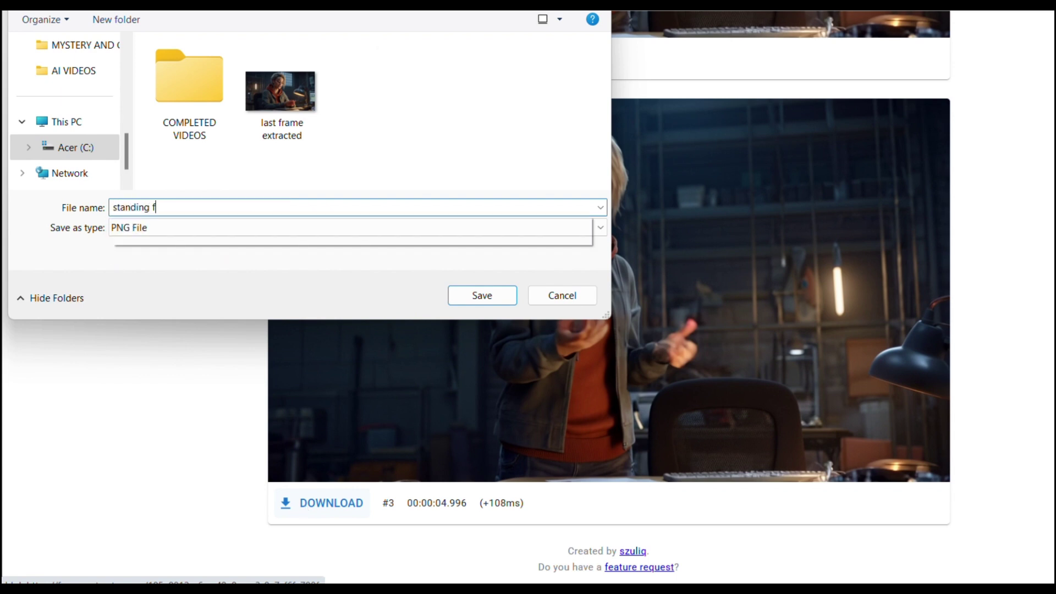
text(rame )
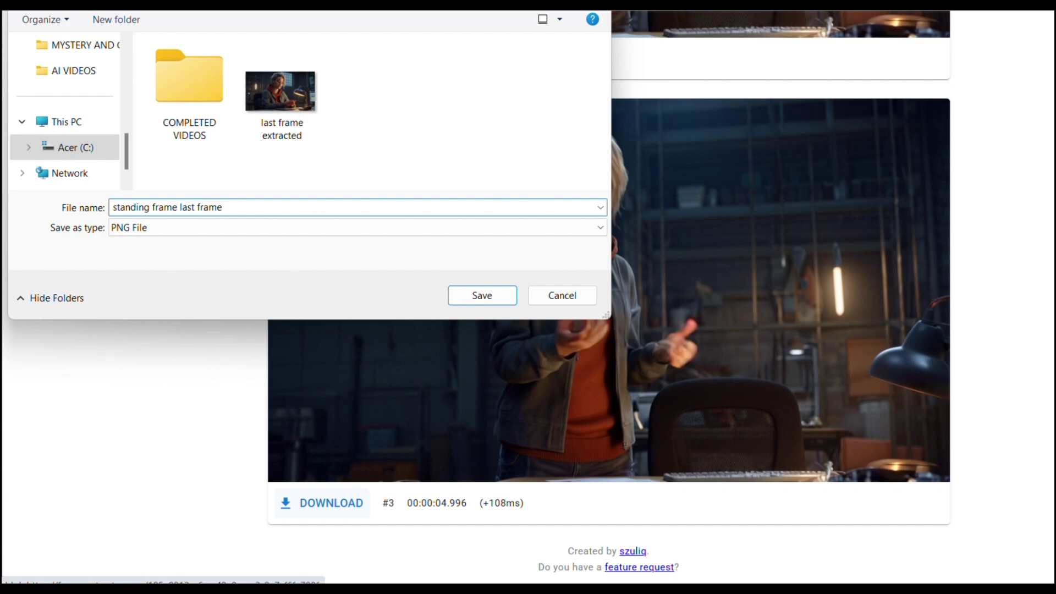
text(last frame)
key(Return)
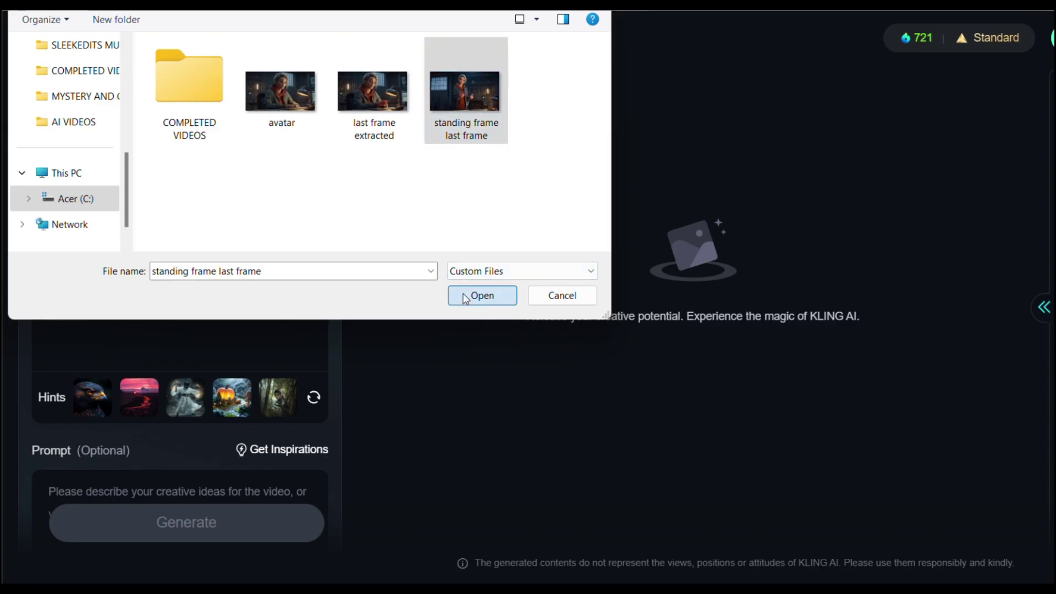
- In Kling AI, load "standing frame last frame" as start image and prompt a tracking shot of the lady walking back, sitting down and talking with a smile
click(464, 298)
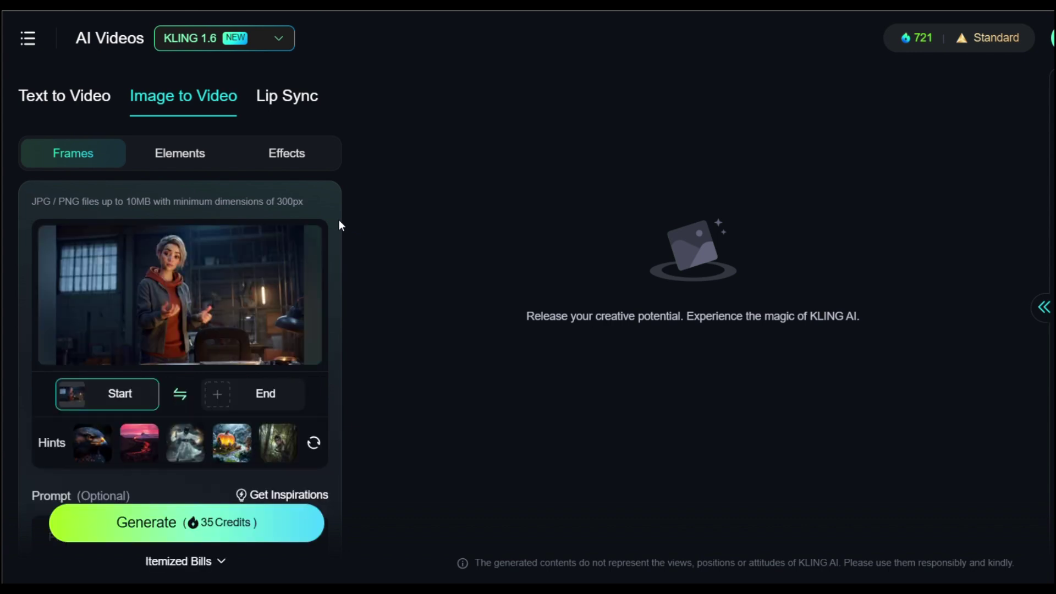
scroll(339, 219, down, 5)
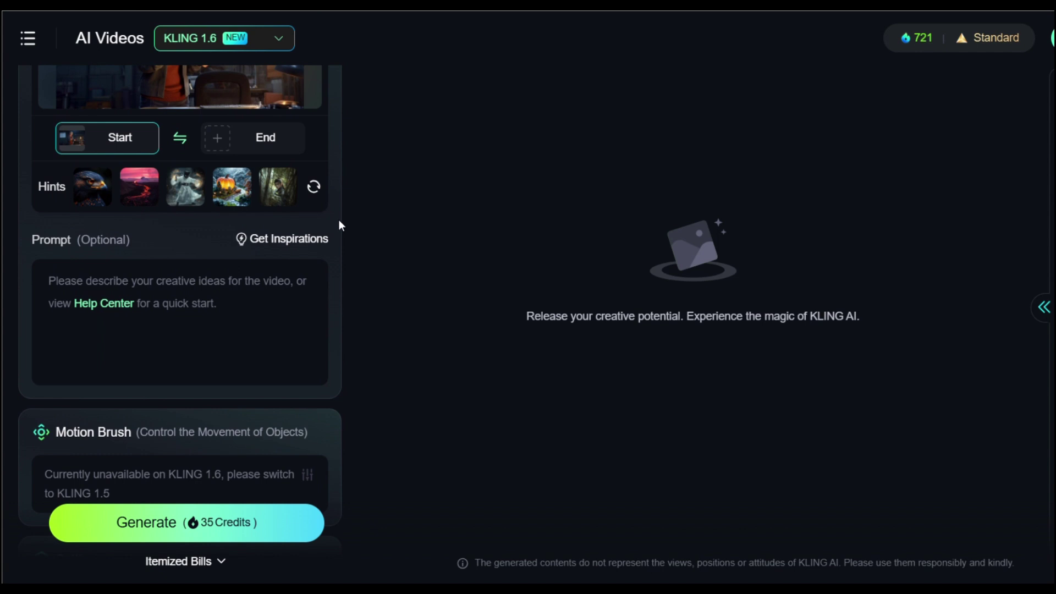
scroll(338, 220, down, 2)
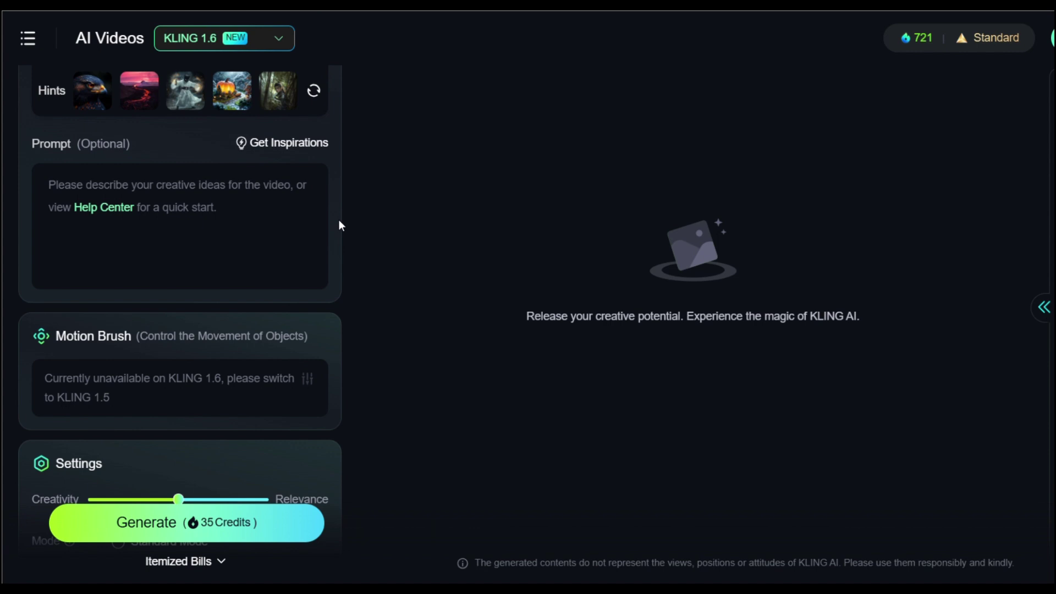
click(321, 269)
key(ctrl+v)
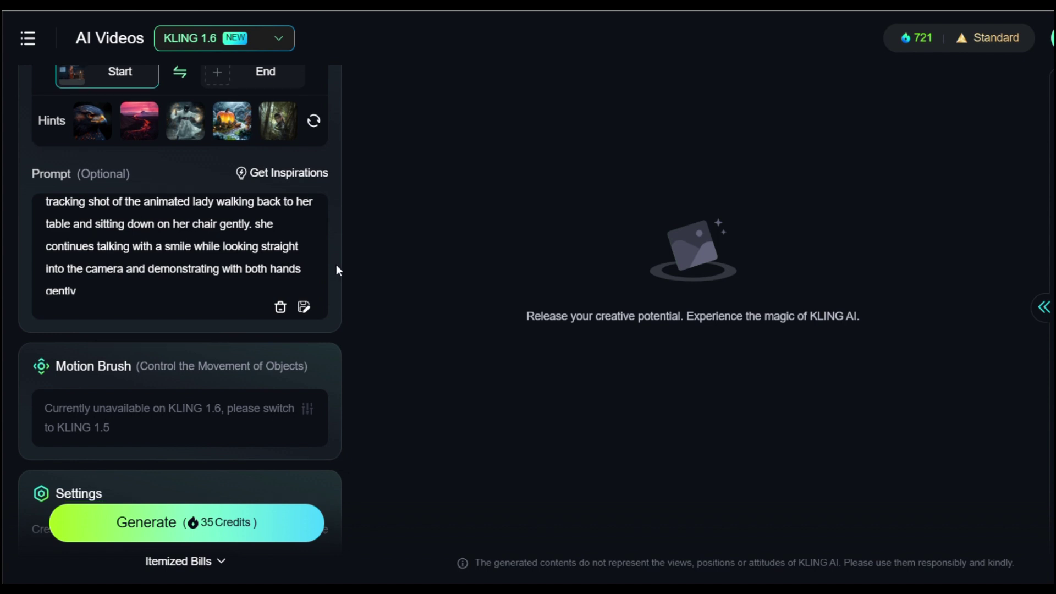
- Set the negative prompt to "blur, distortions, weird hands, weird movements, weird images"
scroll(337, 266, down, 3)
scroll(336, 267, down, 7)
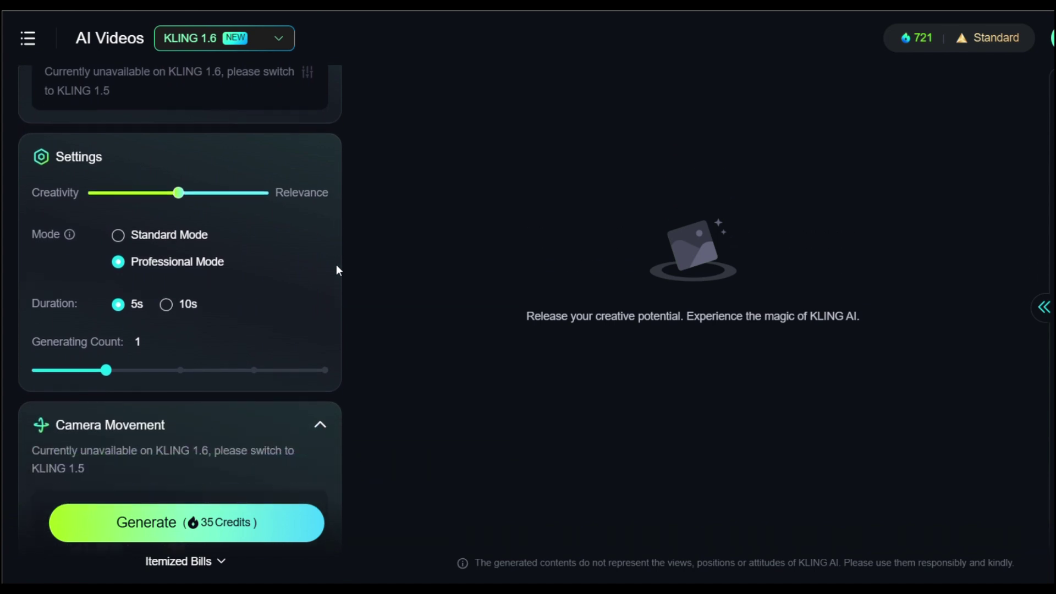
scroll(337, 266, down, 5)
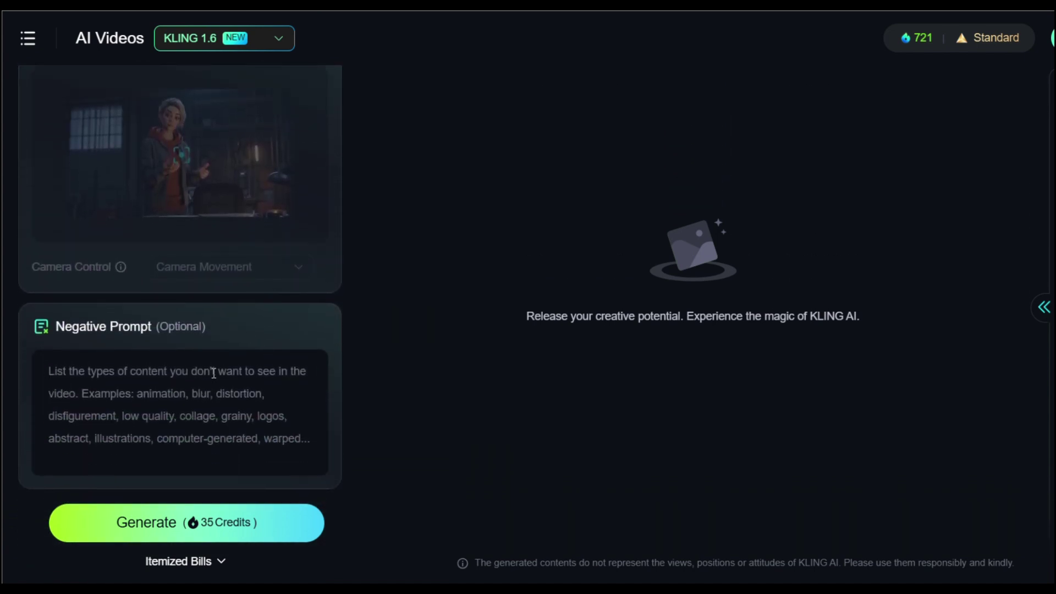
text(blur, distortions, weird hands, weird movements, weird images)
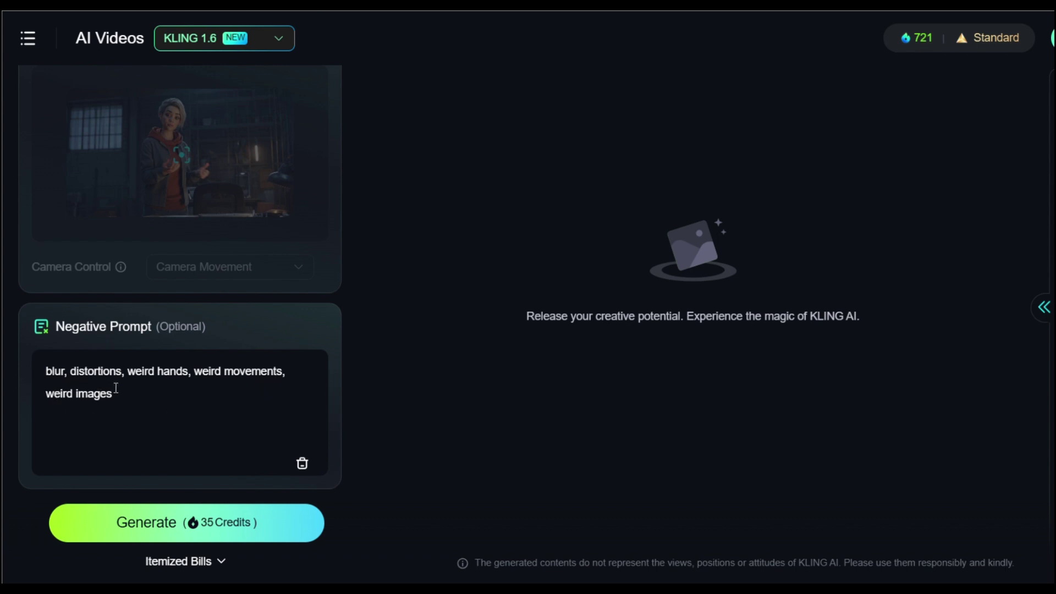
- Generate the sitting-back-down video and download it without the watermark
click(158, 527)
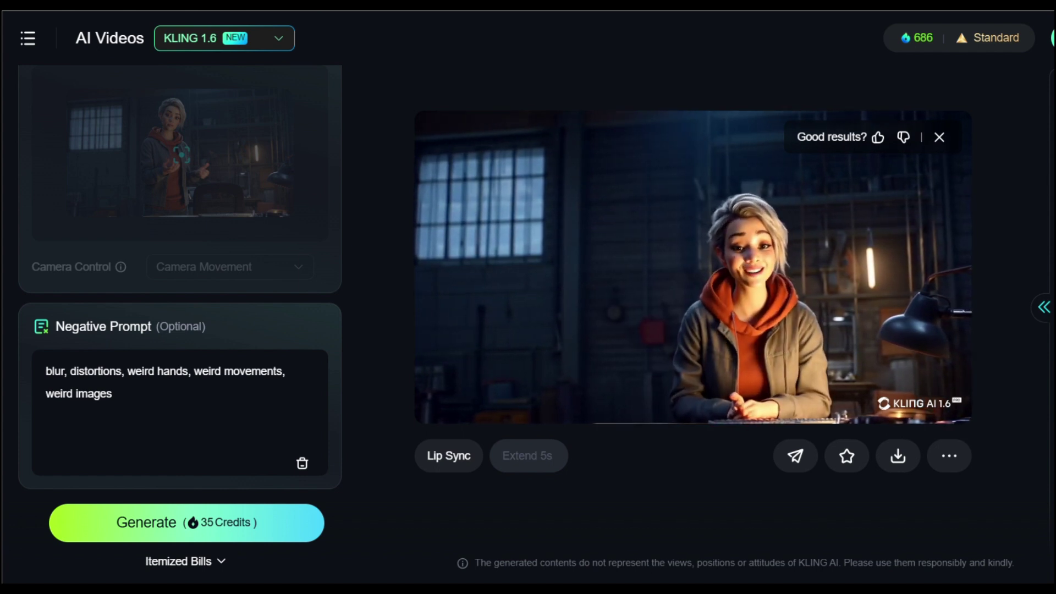
mouse_move(895, 455)
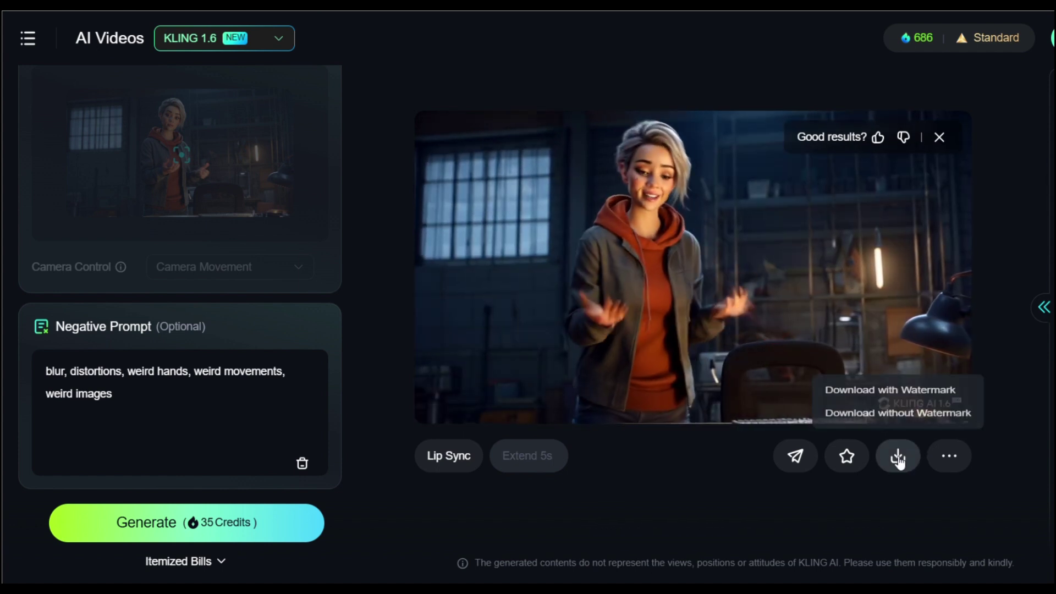
click(898, 409)
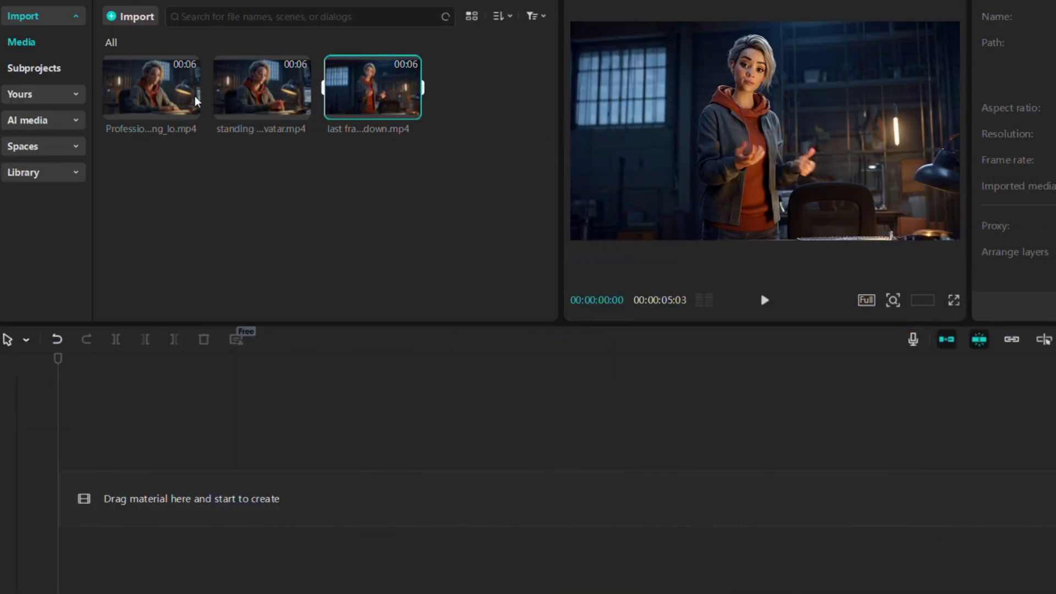
- In CapCut, place the Professional_Mode, "standing and talking avatar" and "last frame sitting back down" clips end to end on the timeline
mouse_move(190, 113)
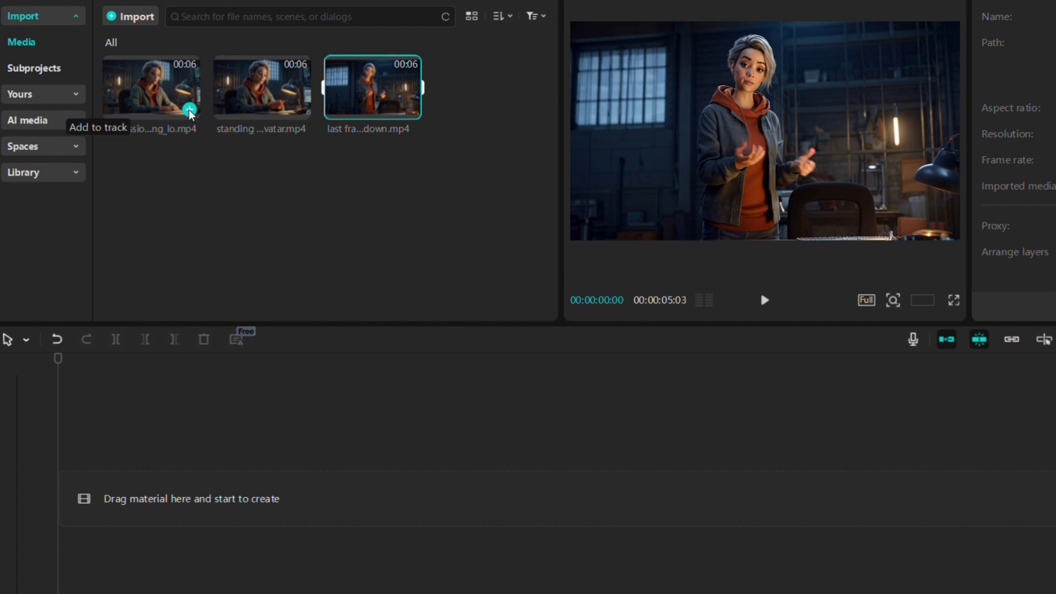
click(190, 113)
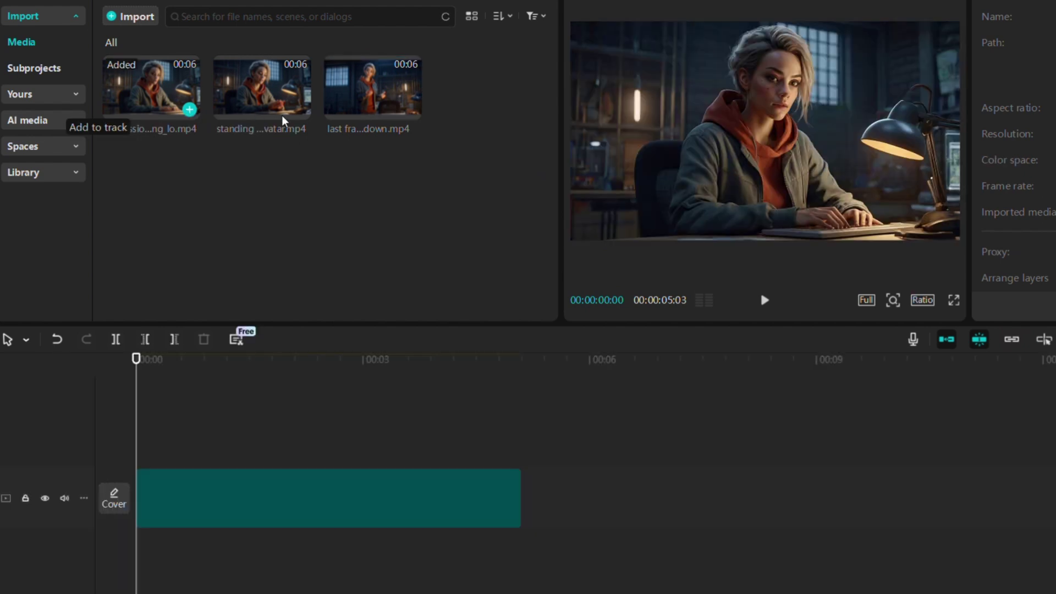
click(301, 110)
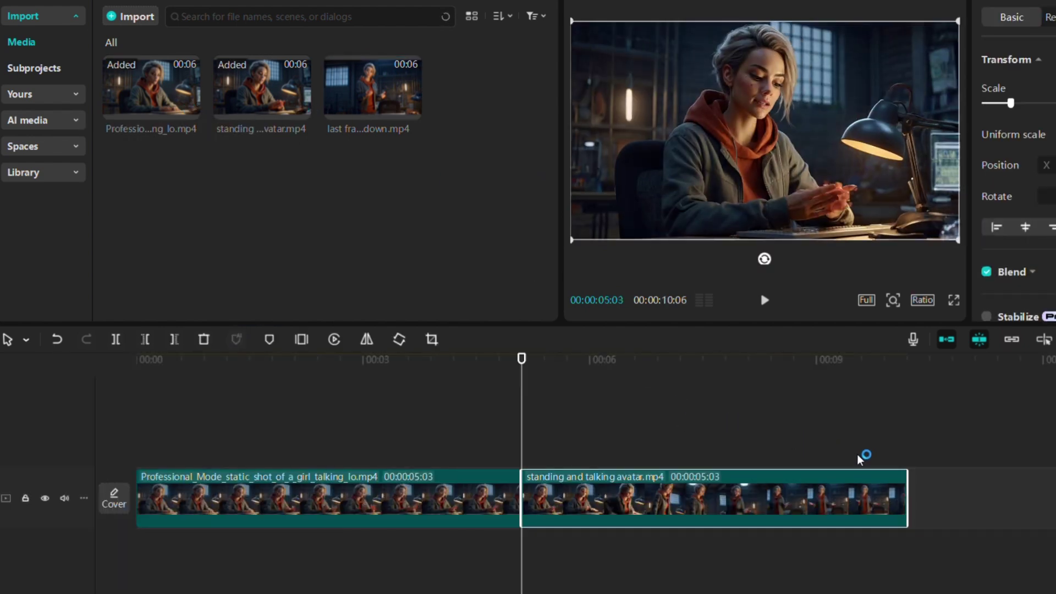
click(906, 425)
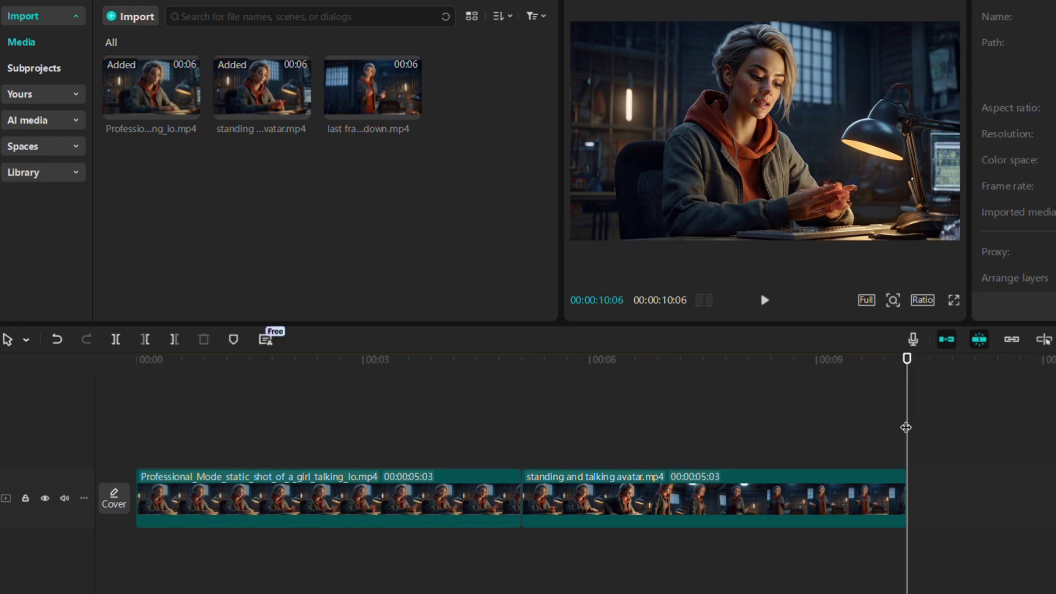
click(411, 111)
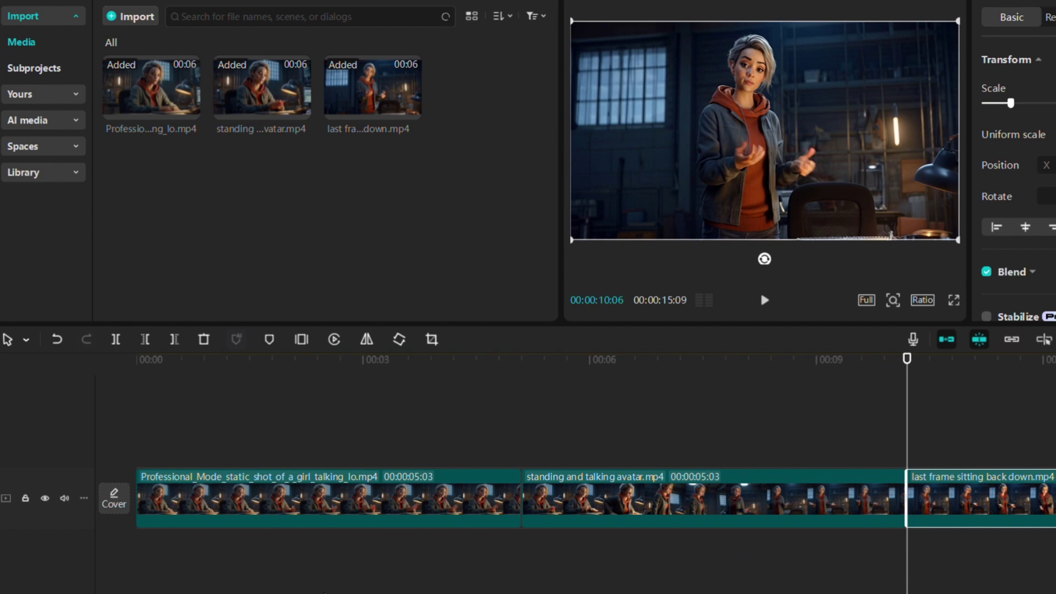
- Play the assembled three-clip sequence from the start and export it
click(136, 414)
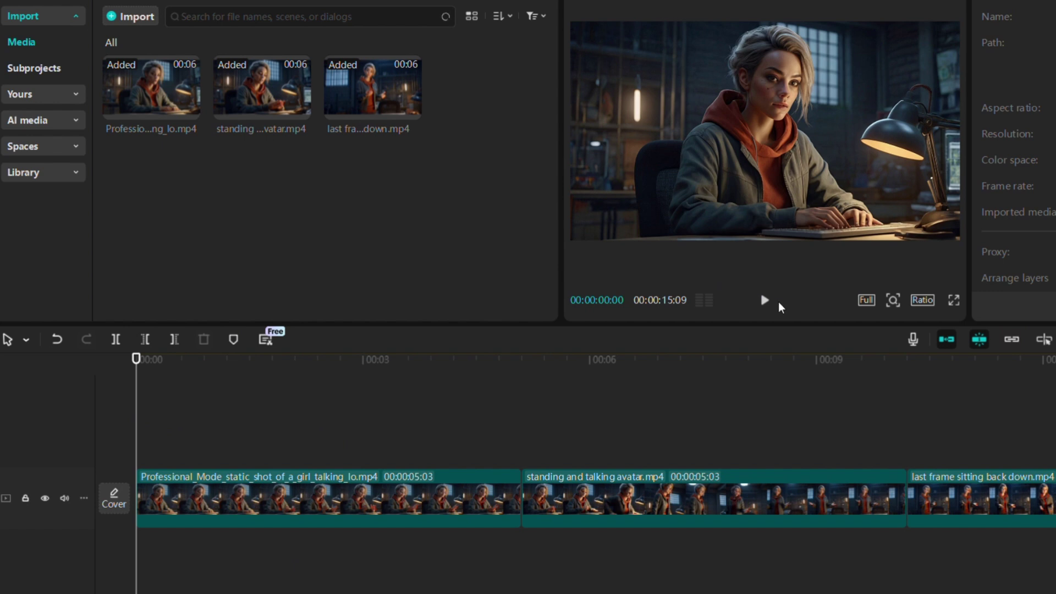
click(765, 301)
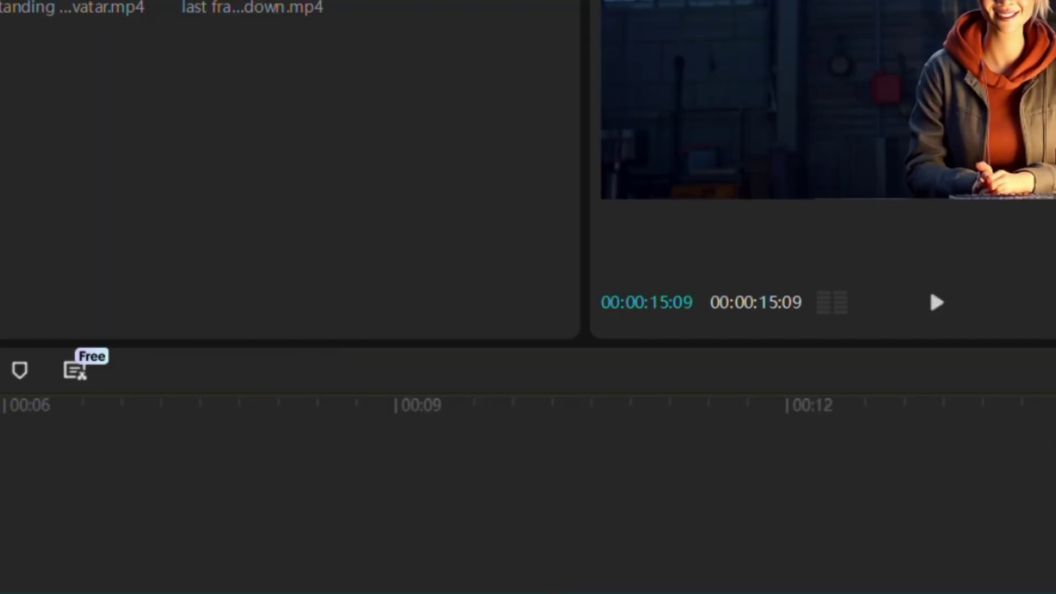
key(ctrl+e)
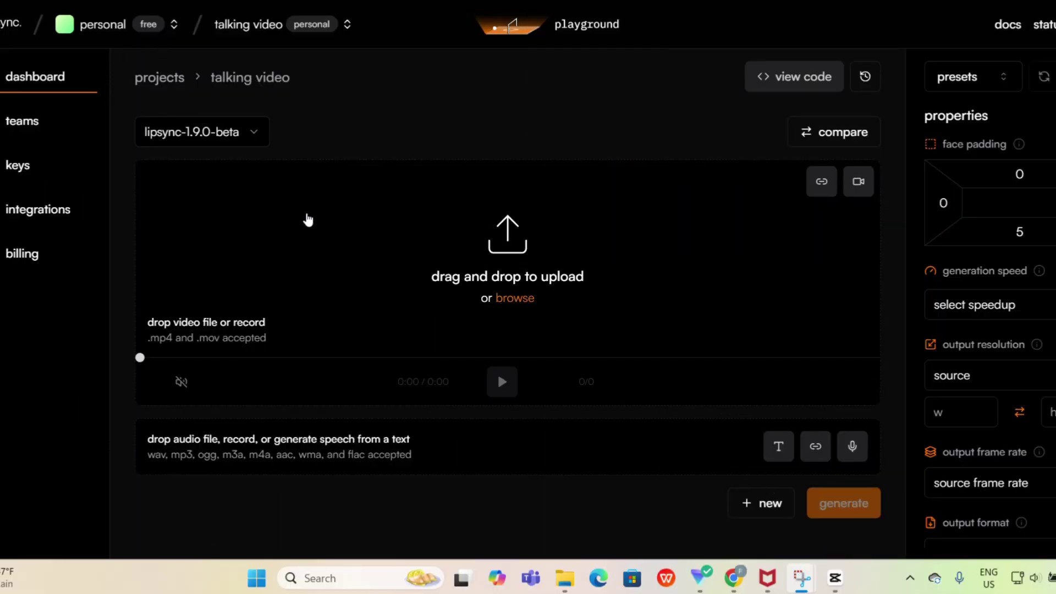
- In the sync. playground's talking video project, check the available lipsync models and leave lipsync-1.9.0-beta selected
click(259, 139)
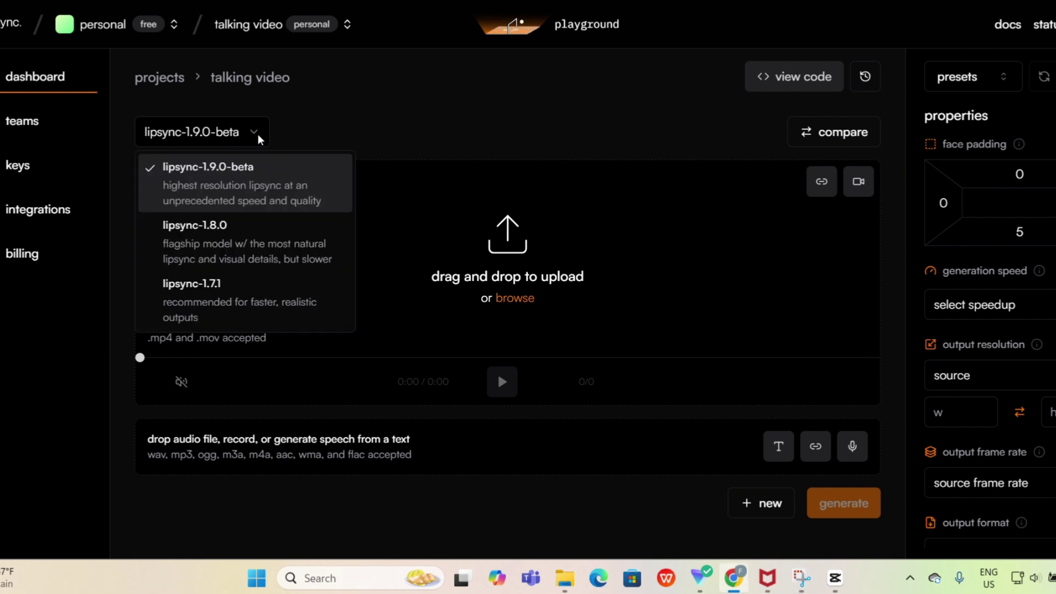
click(259, 139)
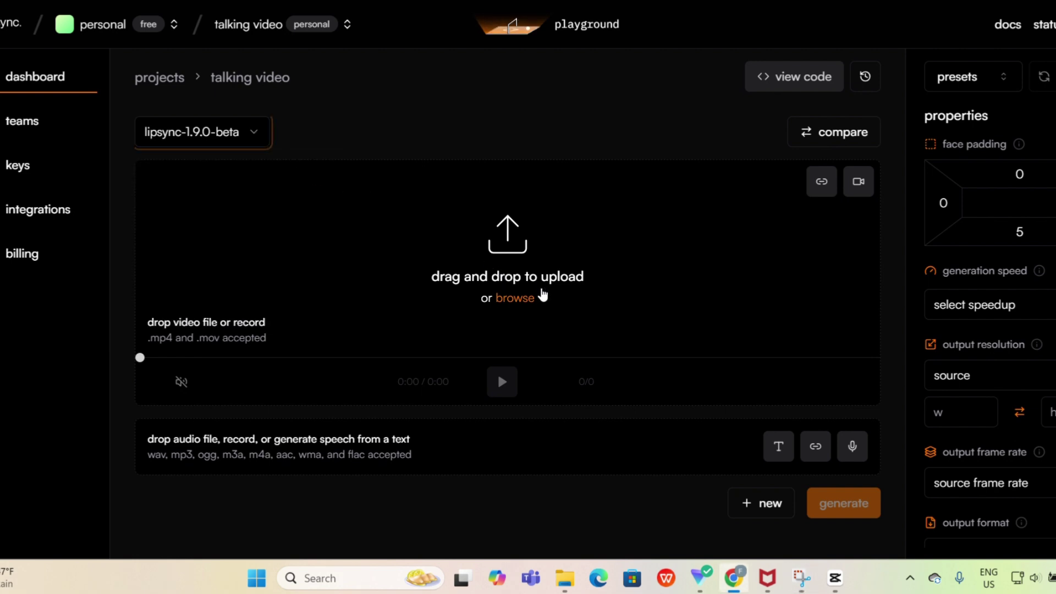
- Upload the assembled avatar video as the source and add the "Introduction voiceover" audio file to the project
click(518, 300)
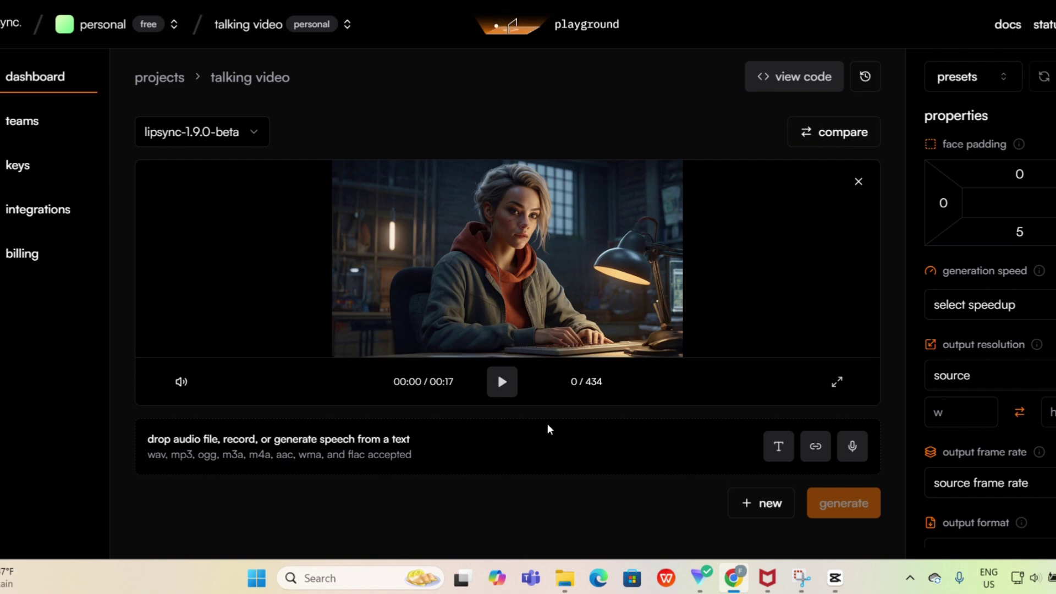
click(816, 451)
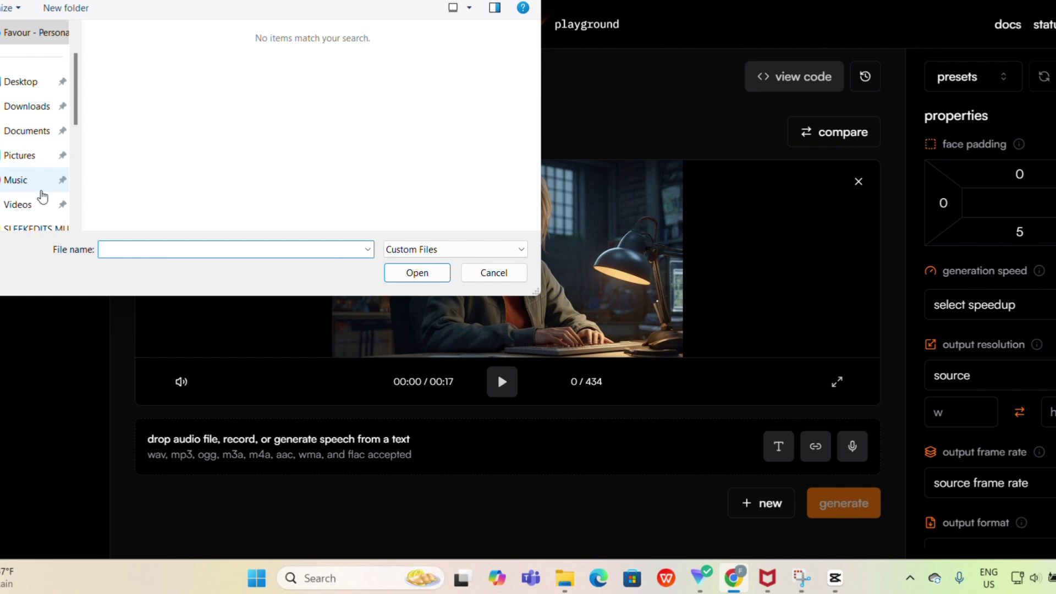
drag(76, 110, 77, 141)
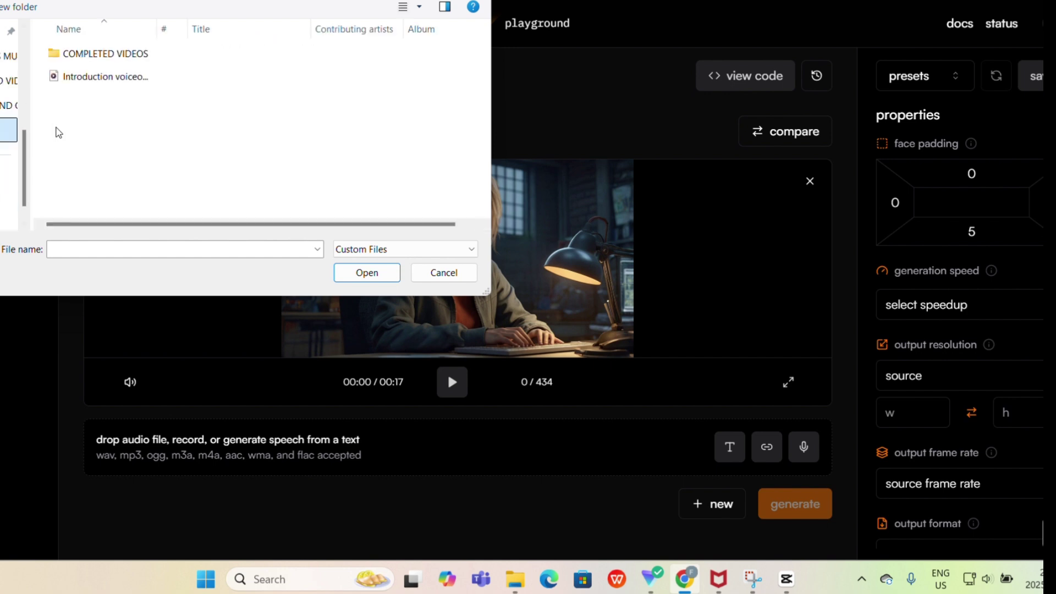
click(104, 78)
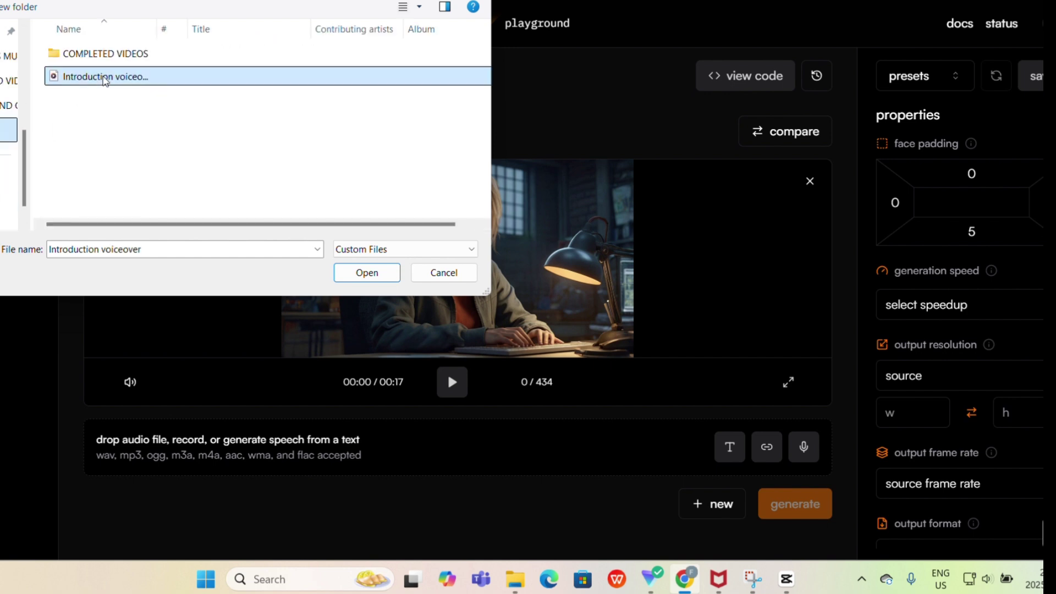
click(369, 278)
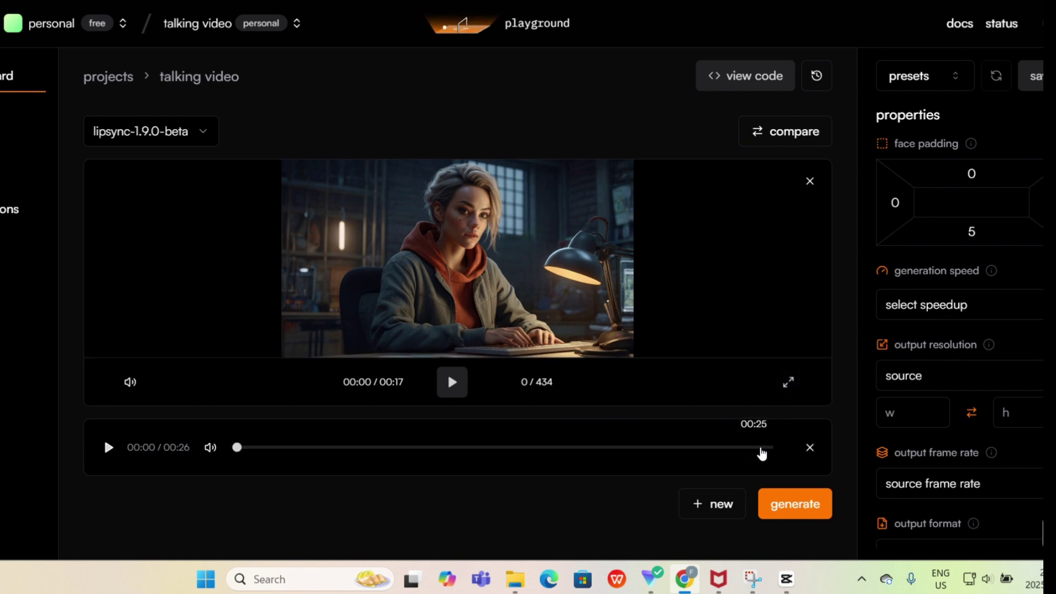
- Check the voiceover track near its end at 00:25 and 00:22, and generate the lip-synced video
click(761, 452)
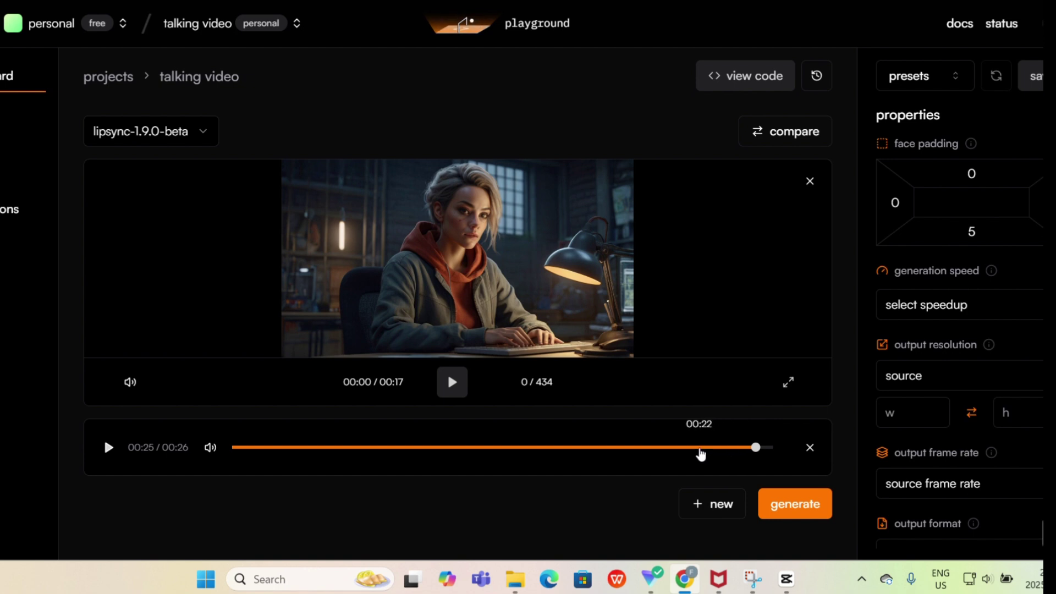
click(697, 453)
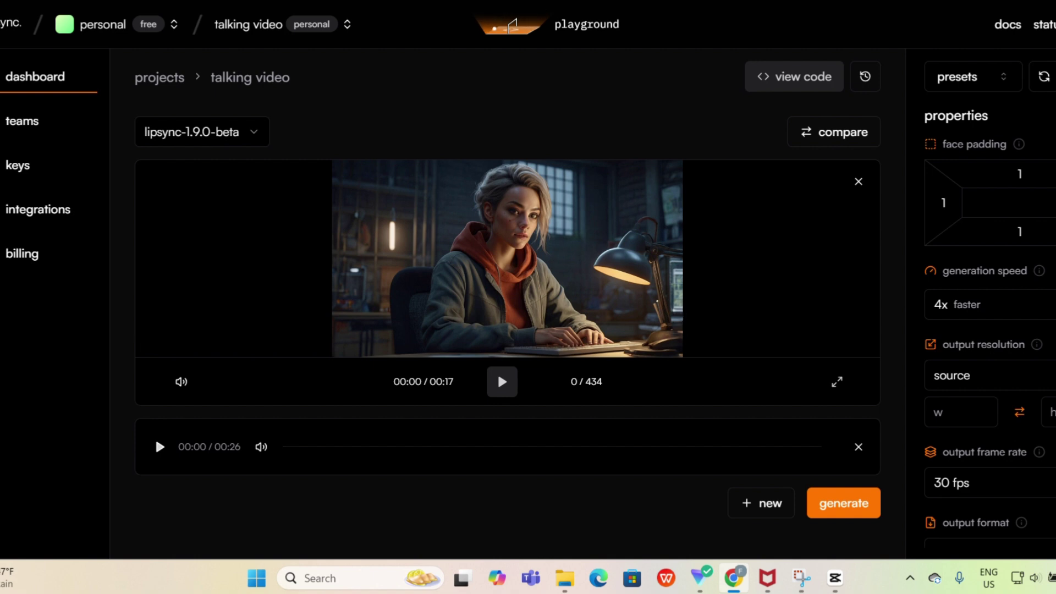
key(ctrl+Return)
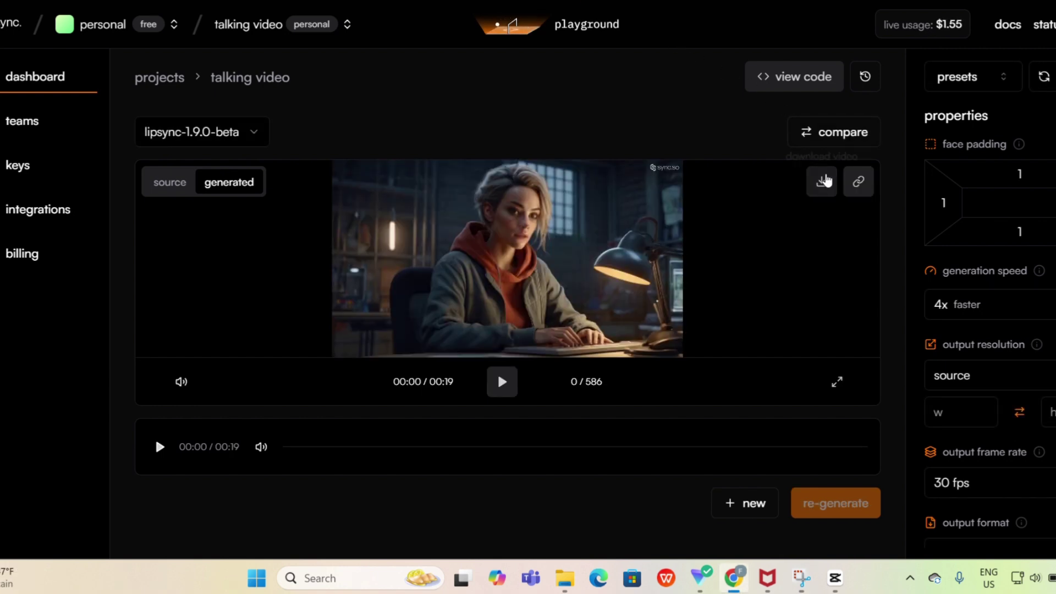
- Download the generated lip-synced video as an MP4 named "new talking-video-3bQeUb"
click(822, 181)
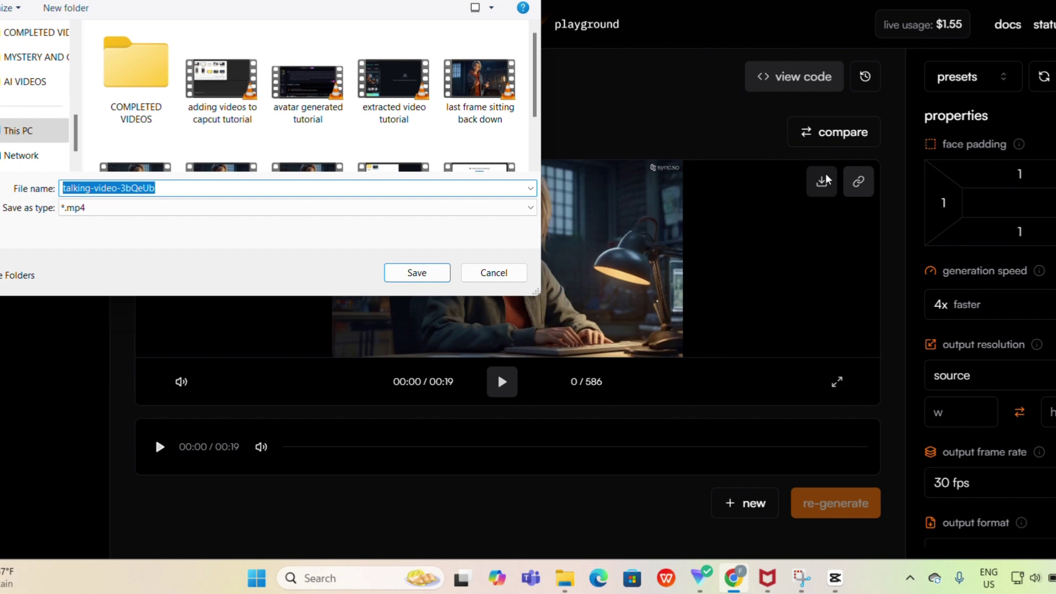
key(Home)
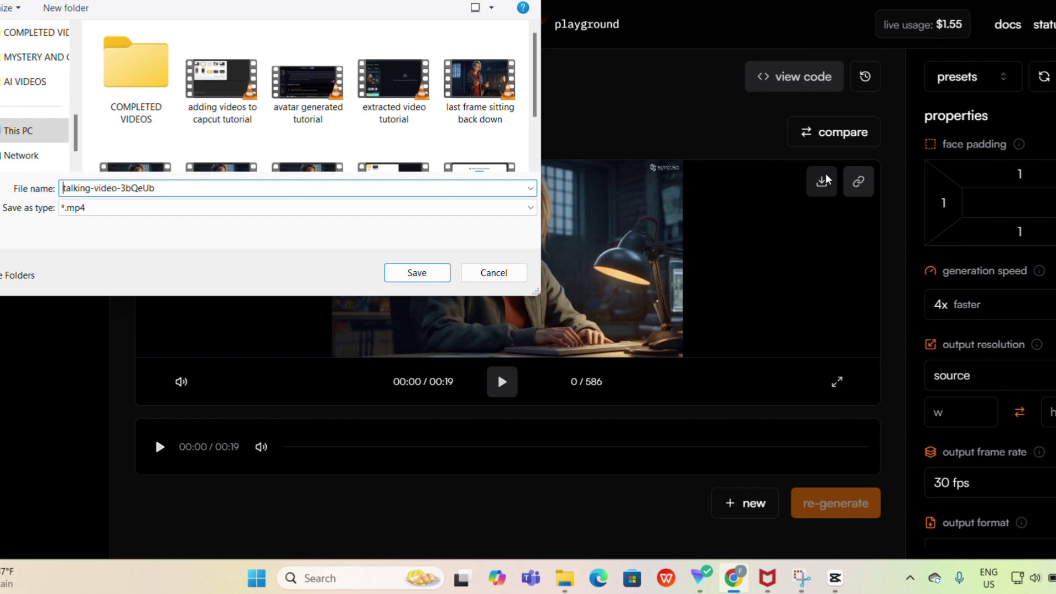
text(new)
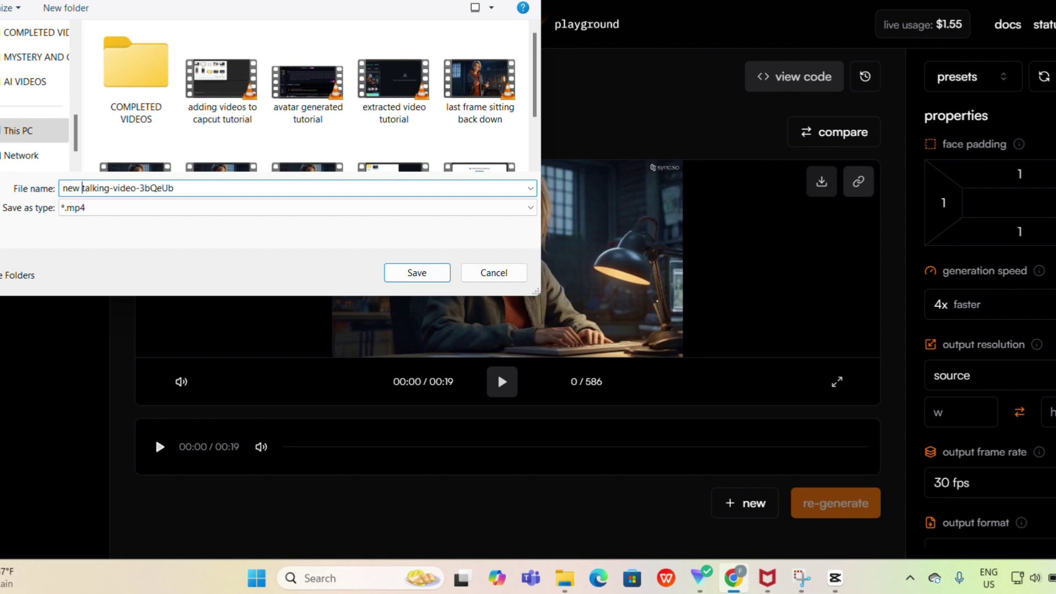
key(Return)
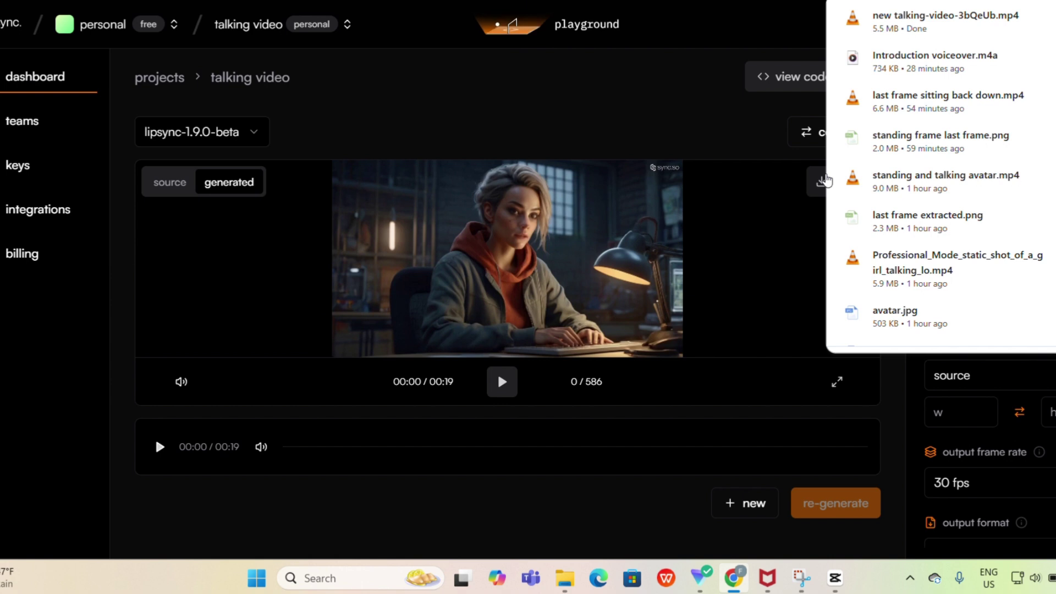